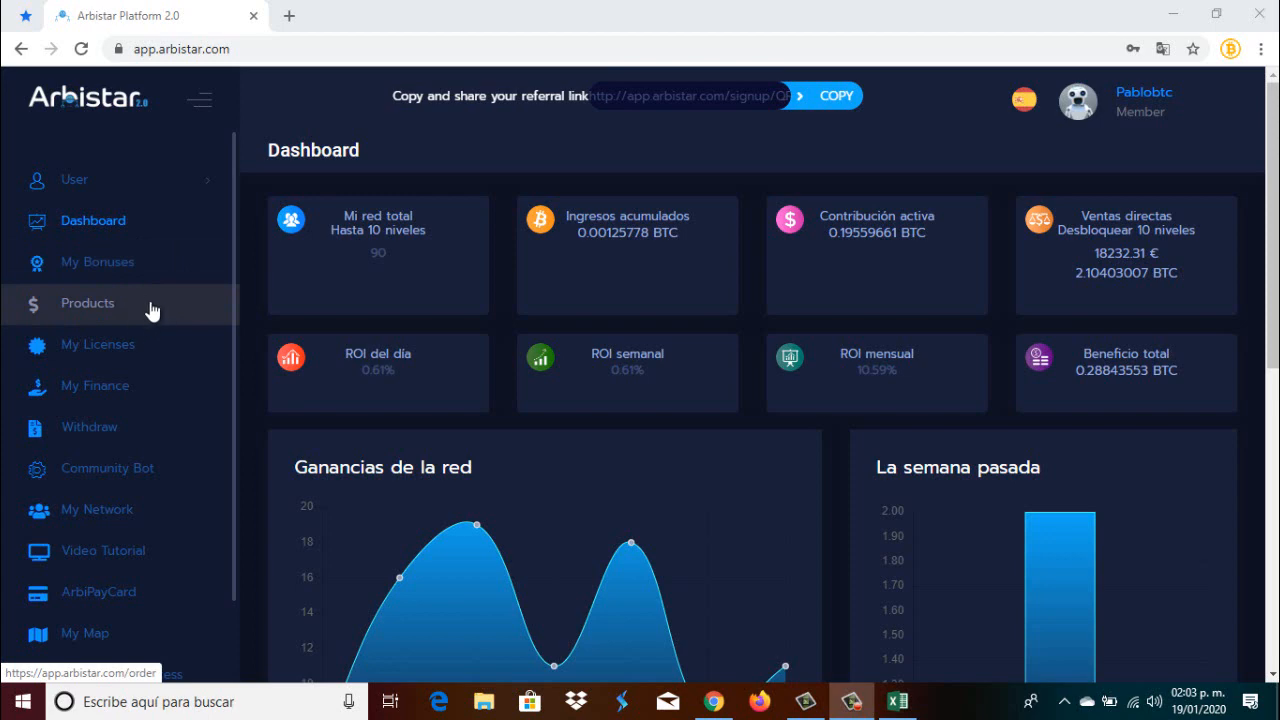
Step: Go to the Make A Deposit products page listing the available bots
click(150, 312)
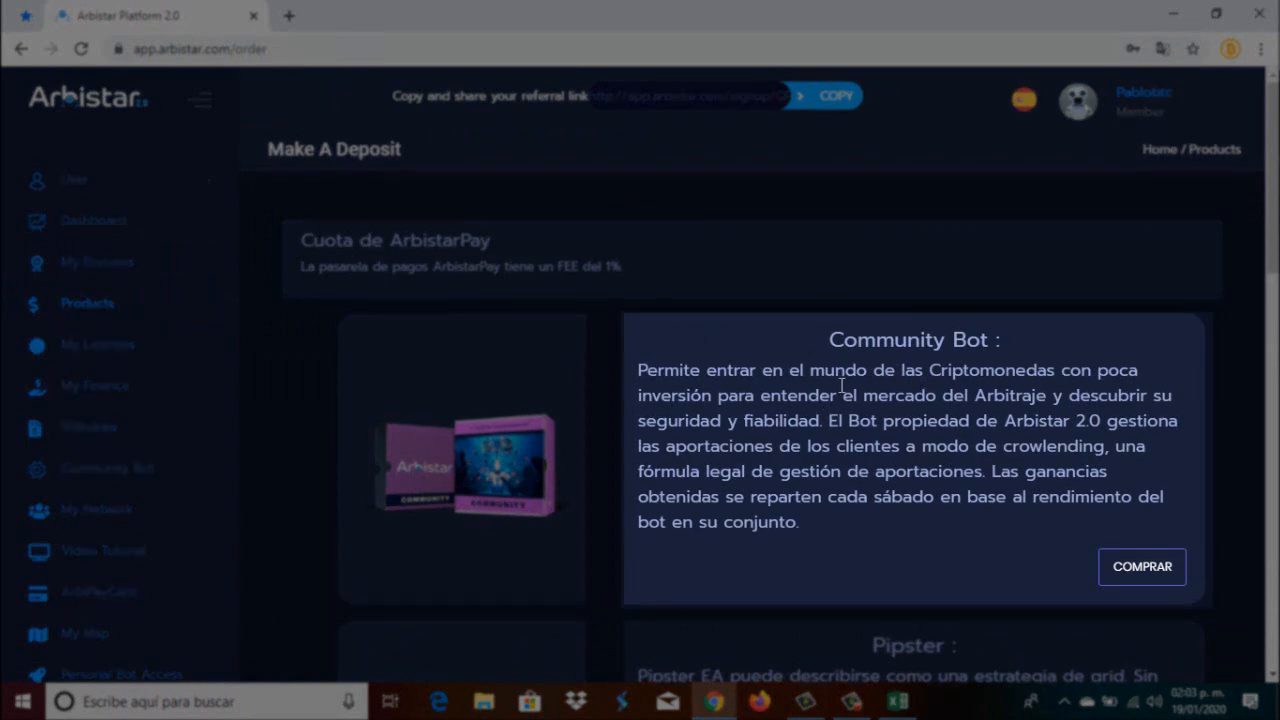
scroll(846, 383, down, 1)
scroll(843, 385, down, 1)
scroll(840, 388, down, 2)
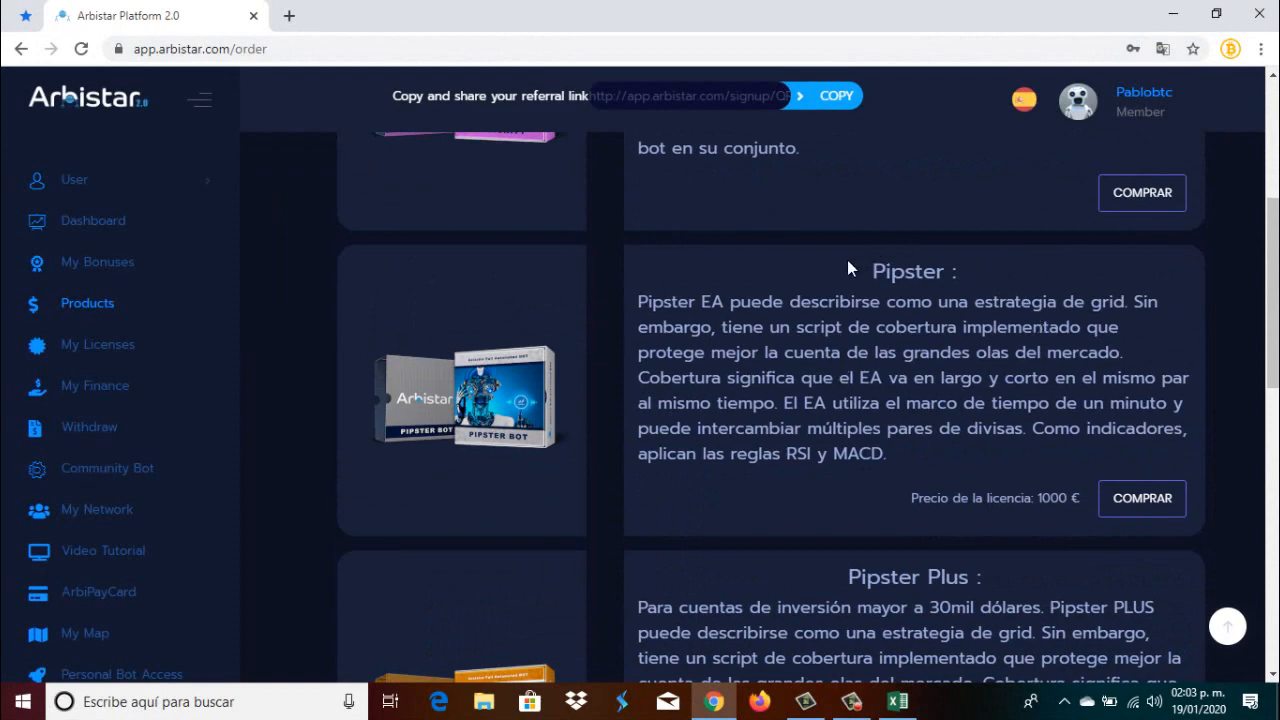
scroll(880, 310, down, 3)
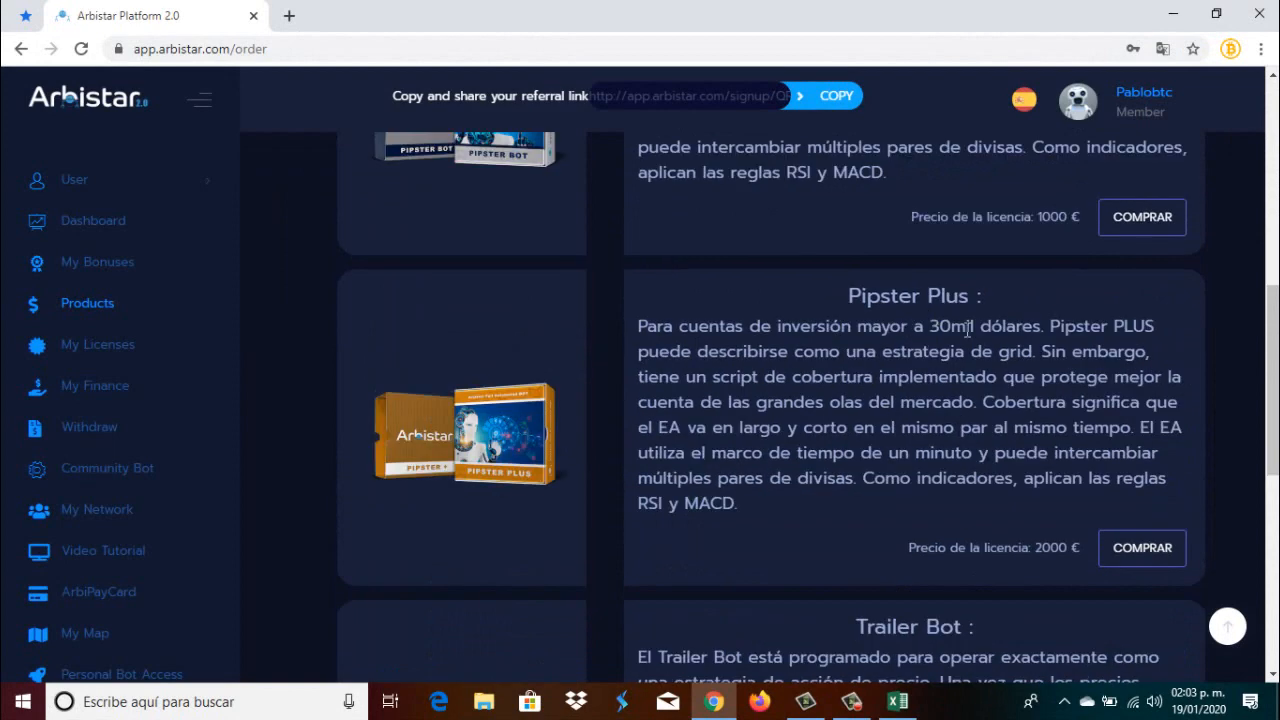
scroll(988, 315, down, 3)
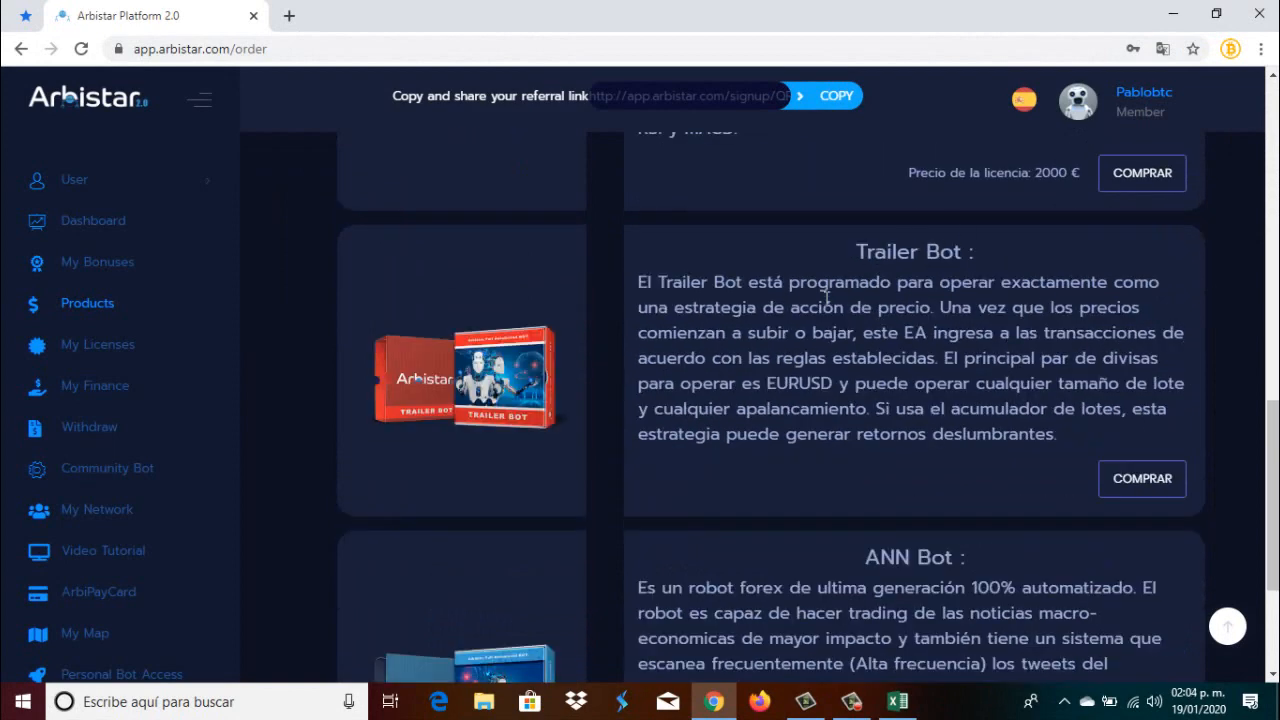
scroll(943, 352, down, 2)
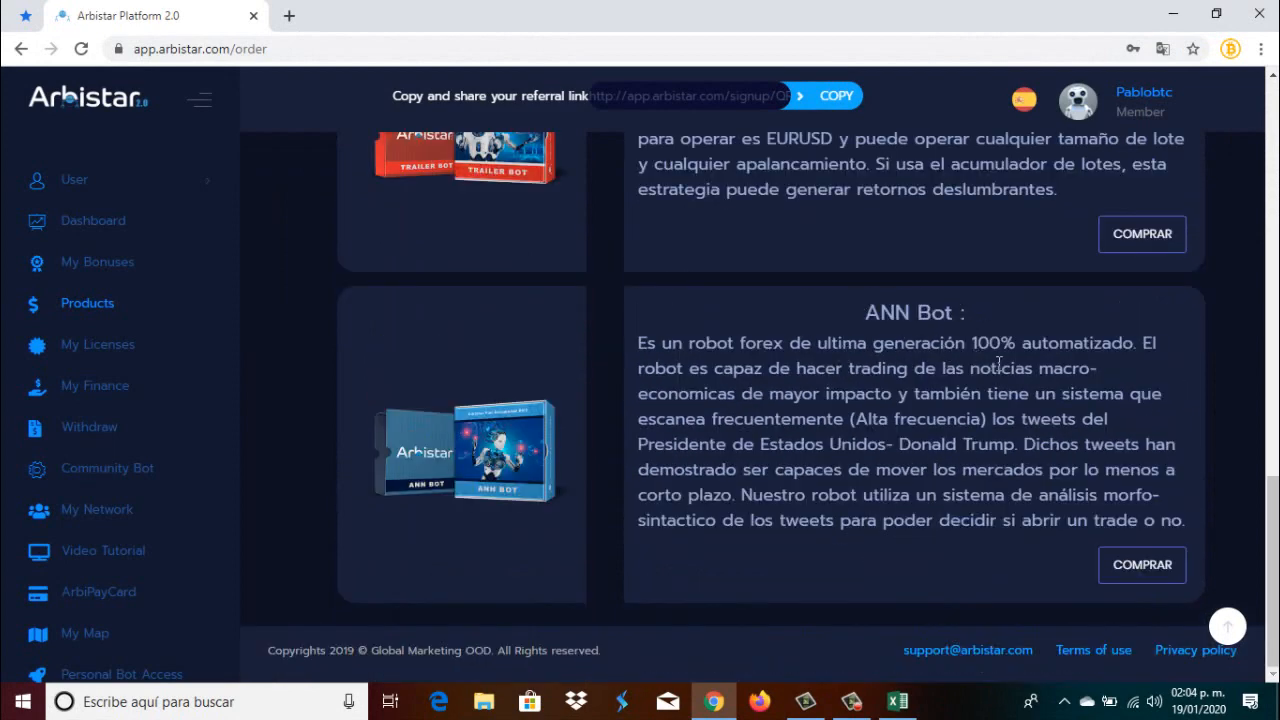
scroll(1000, 360, up, 15)
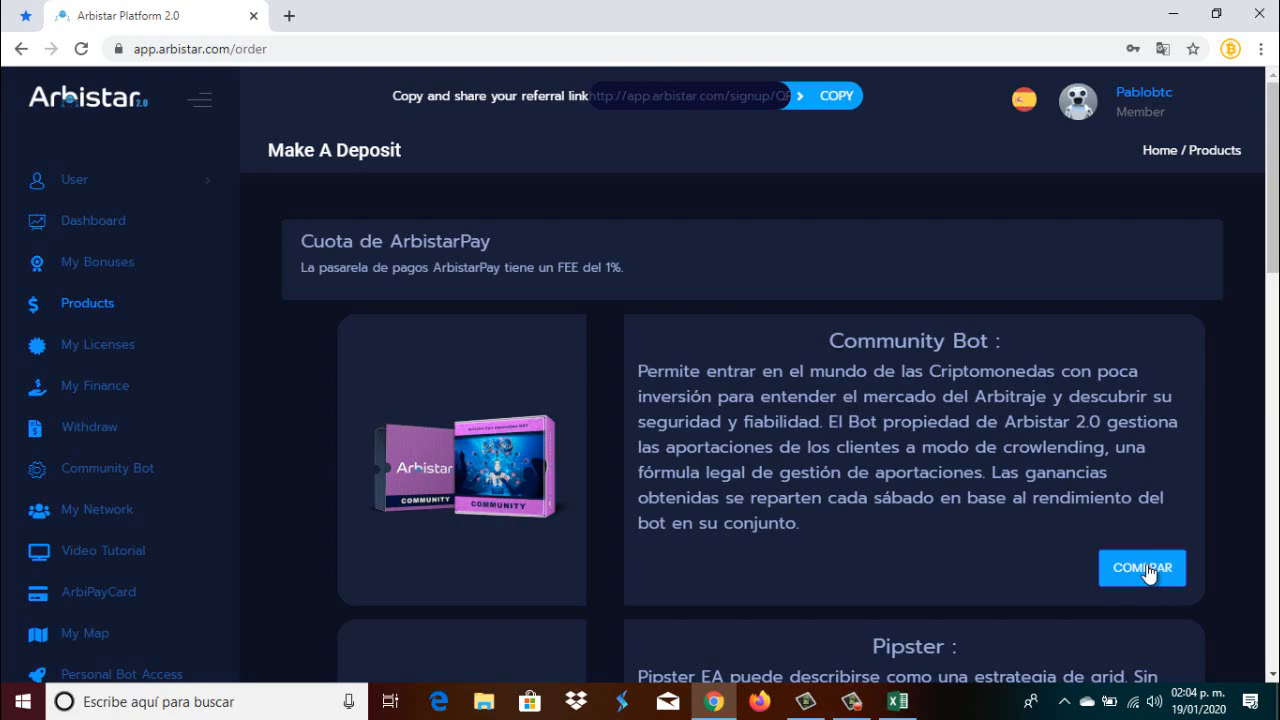
Step: Start the Community Bot purchase and accept its terms with ArbistarPay
click(1148, 570)
scroll(600, 320, down, 5)
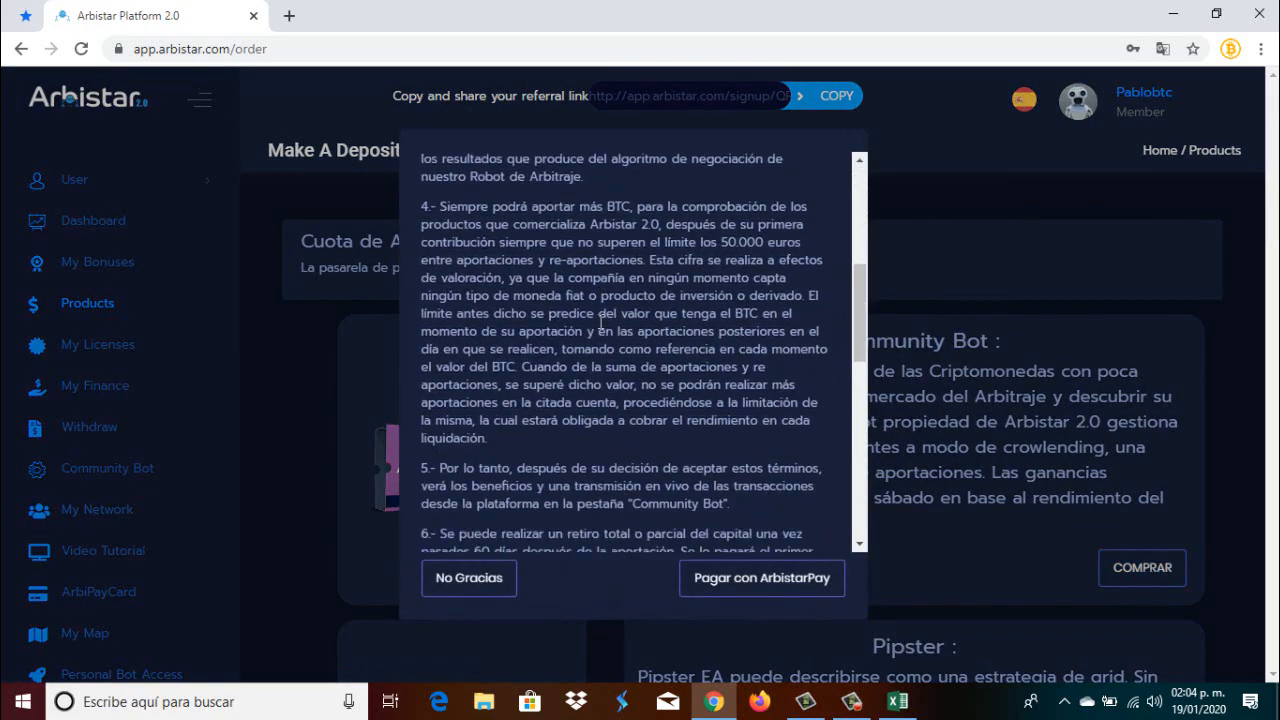
scroll(600, 320, down, 3)
scroll(600, 320, down, 5)
scroll(600, 320, down, 2)
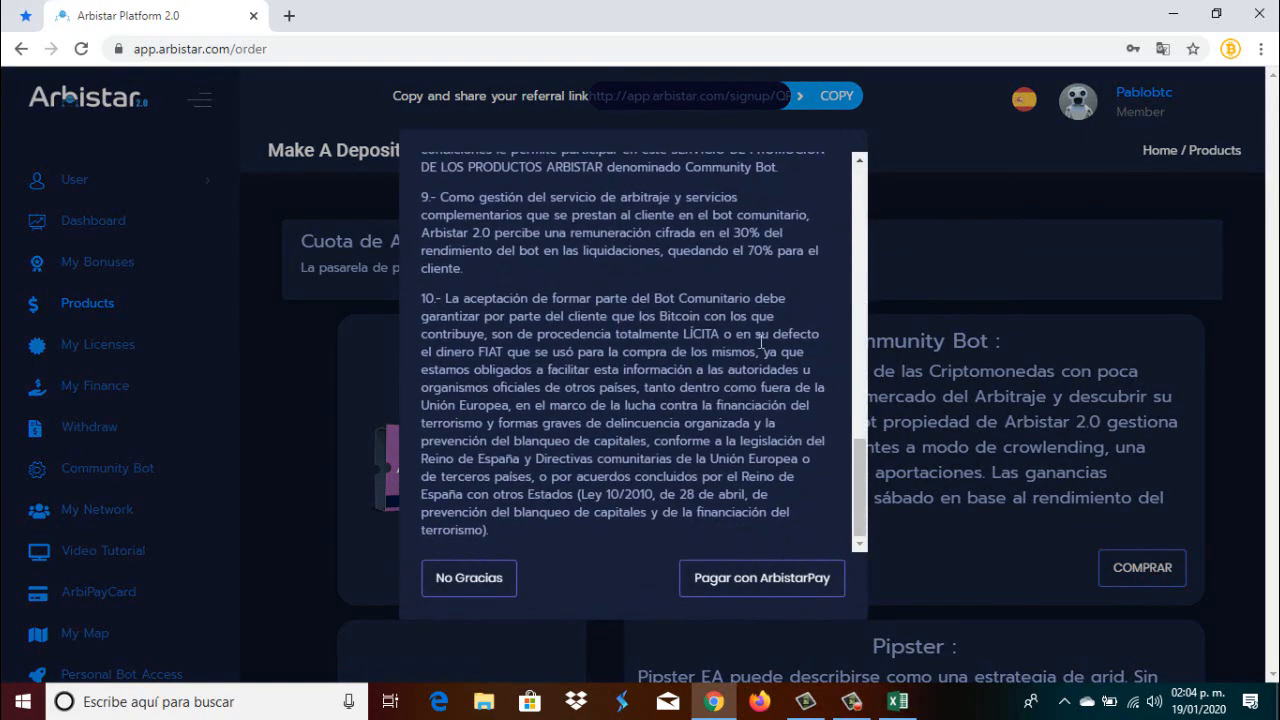
scroll(720, 375, up, 4)
scroll(720, 375, up, 4)
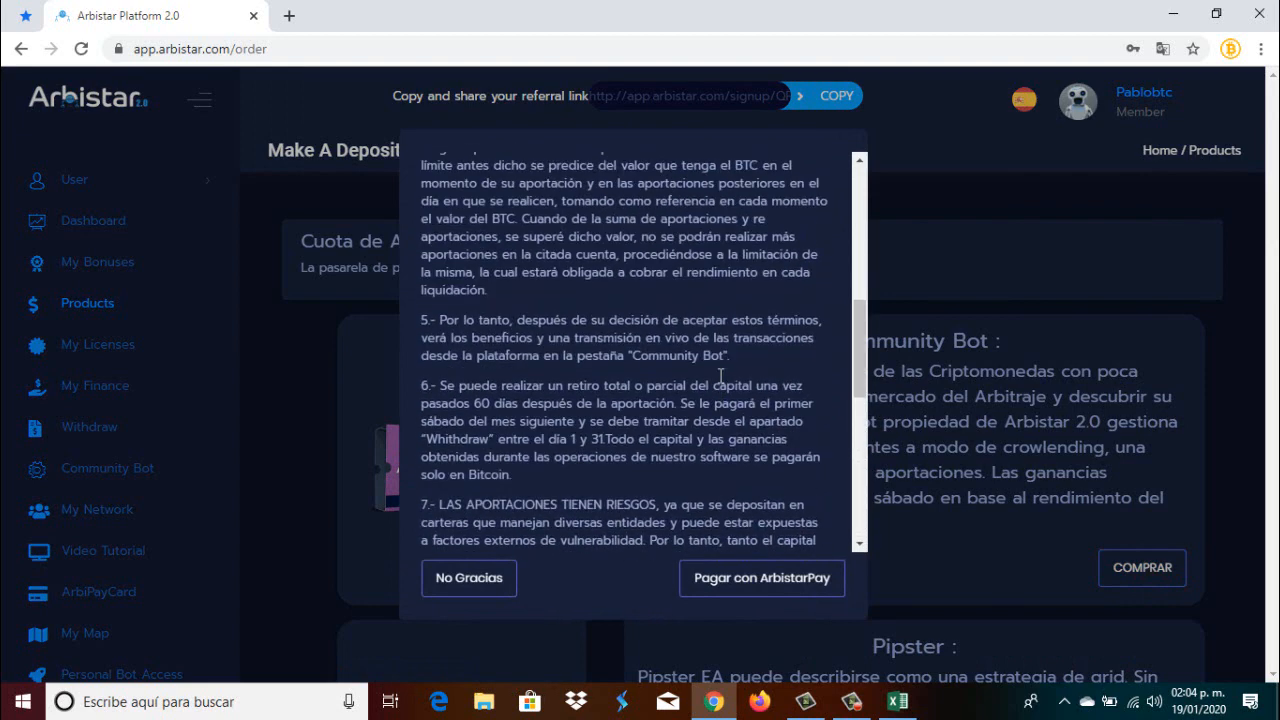
scroll(720, 375, up, 4)
scroll(720, 375, up, 3)
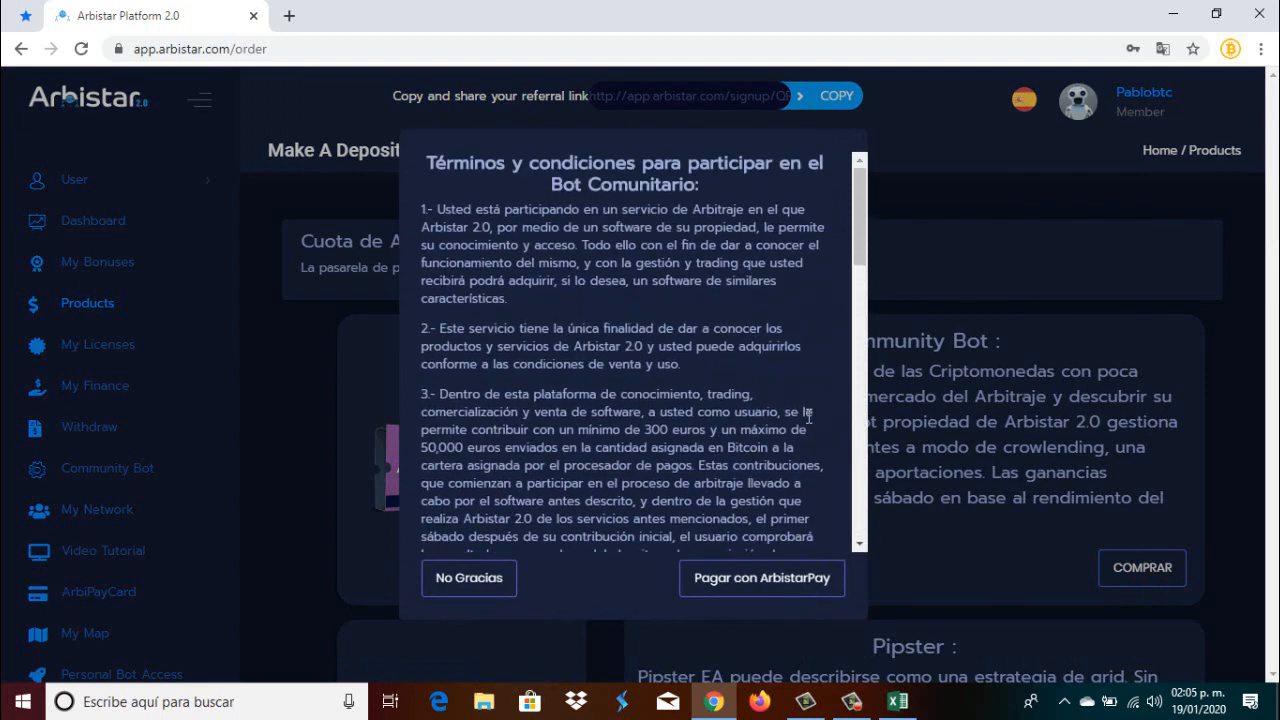
click(763, 588)
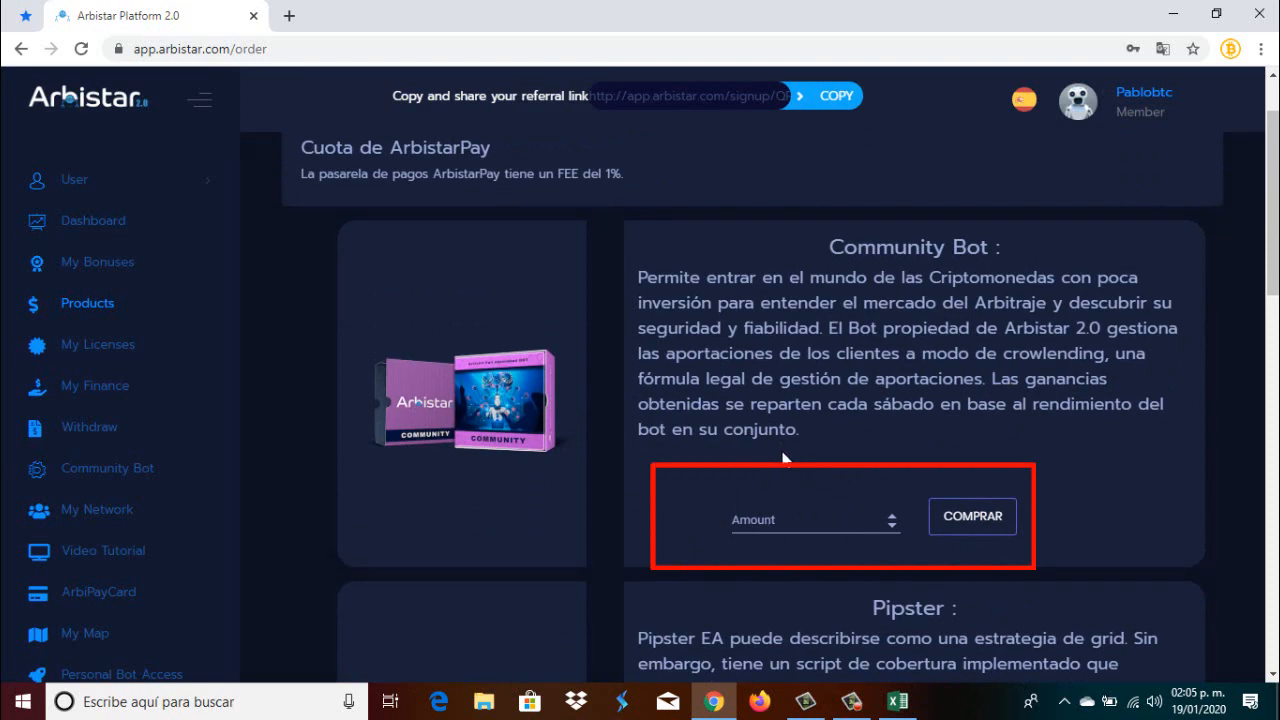
Step: Set the Community Bot contribution amount to 300 from the suggested values
click(790, 519)
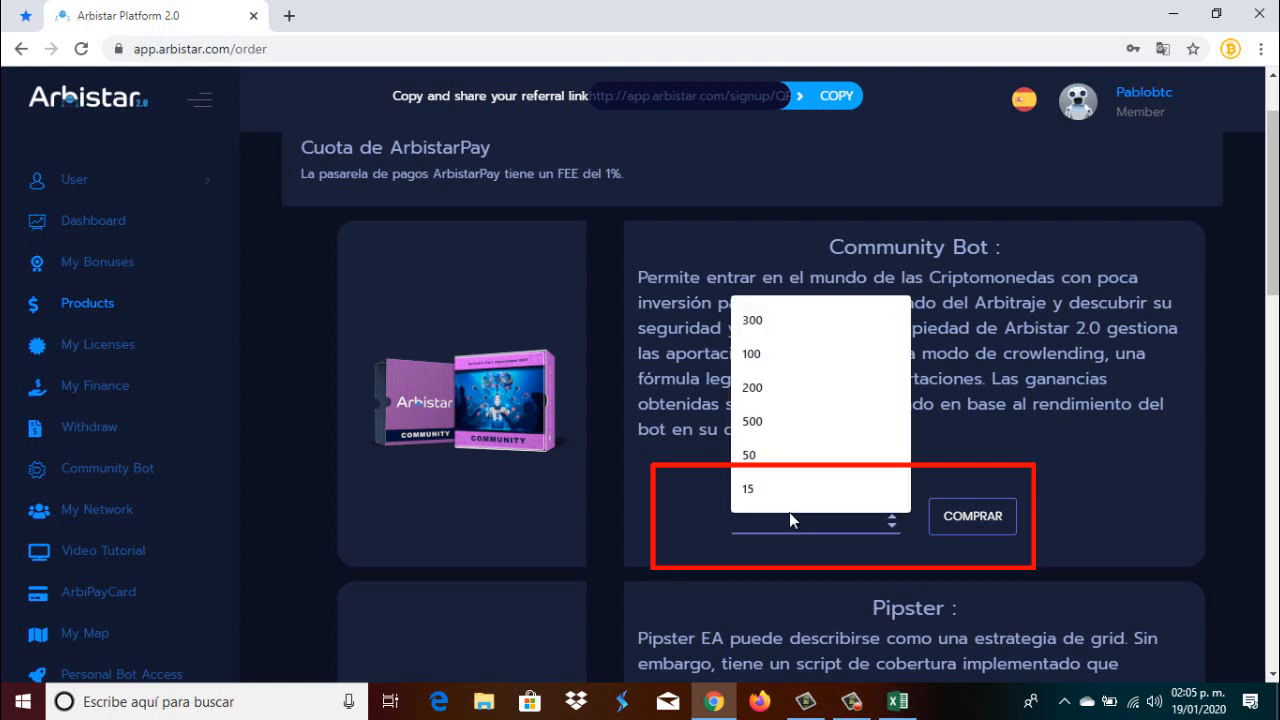
click(783, 320)
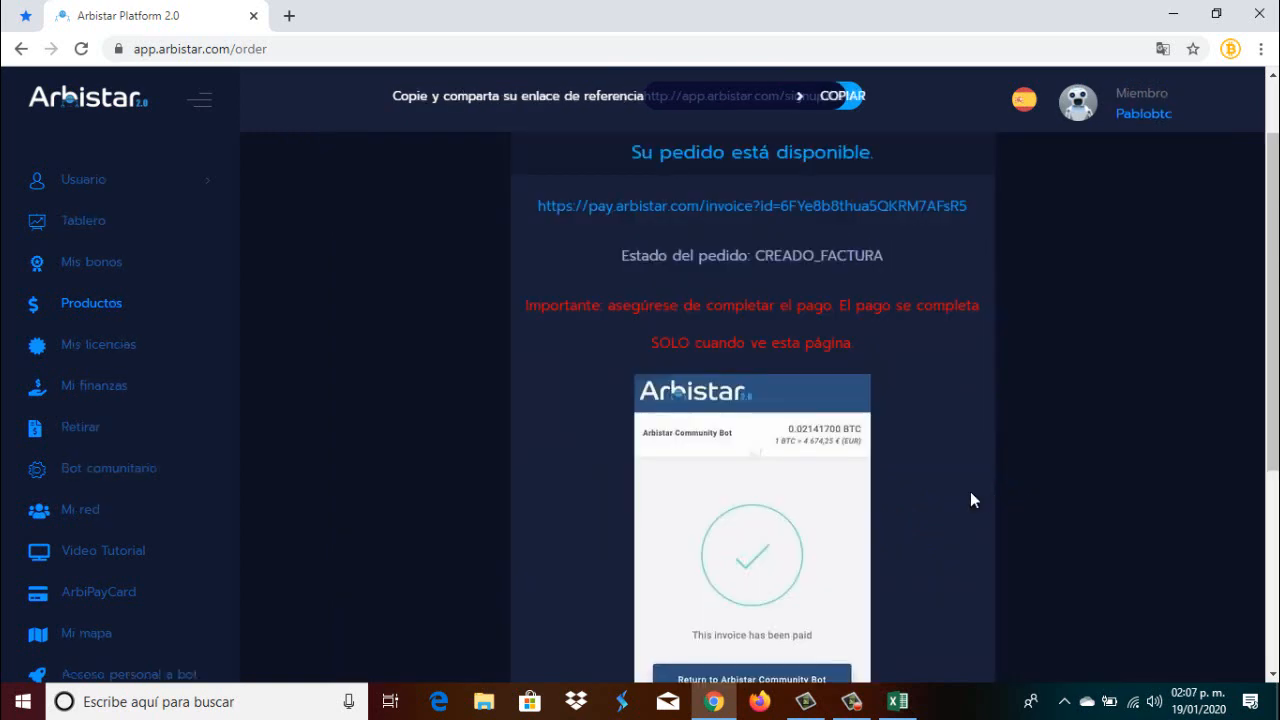
scroll(970, 492, up, 1)
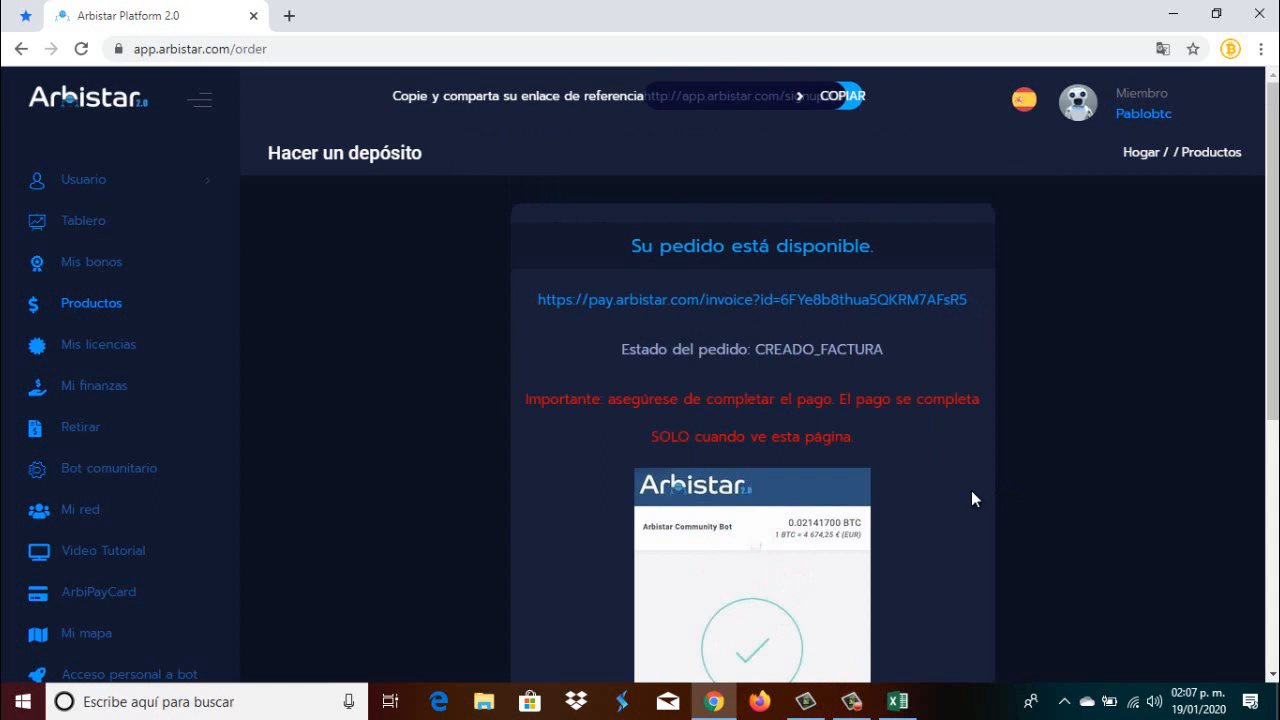
scroll(971, 490, down, 4)
scroll(971, 490, up, 2)
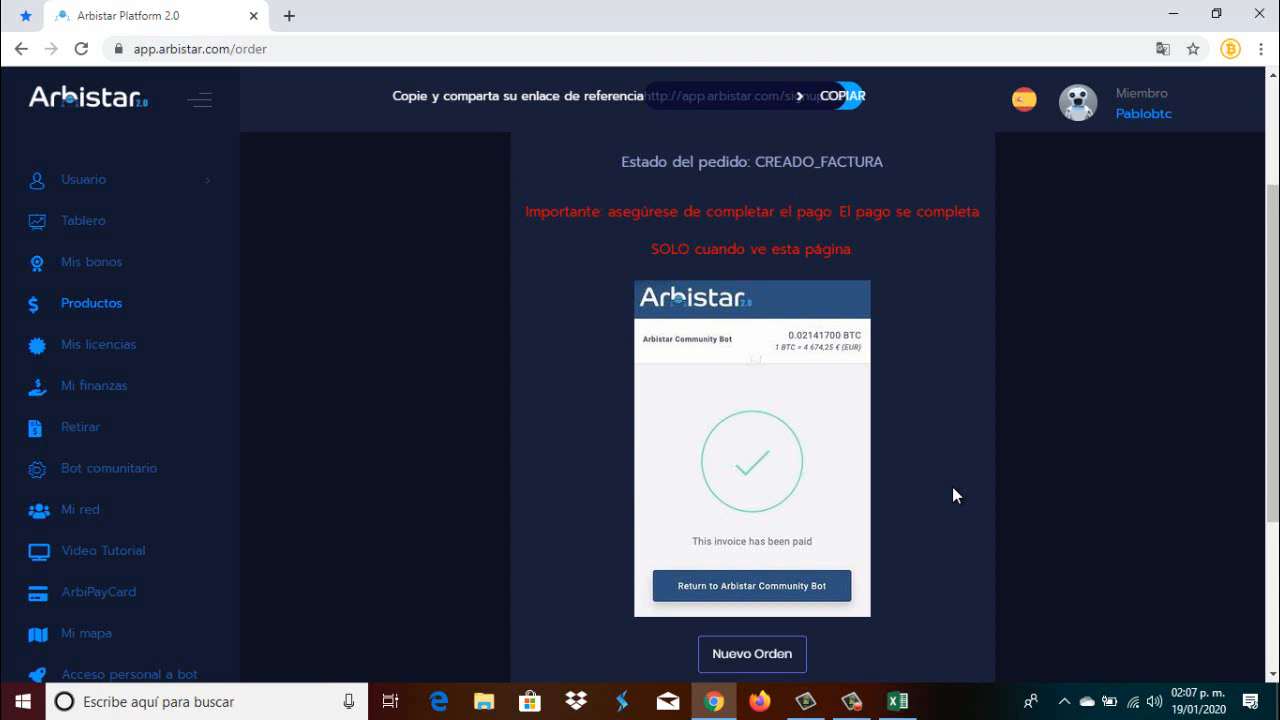
scroll(952, 494, up, 1)
scroll(951, 494, up, 1)
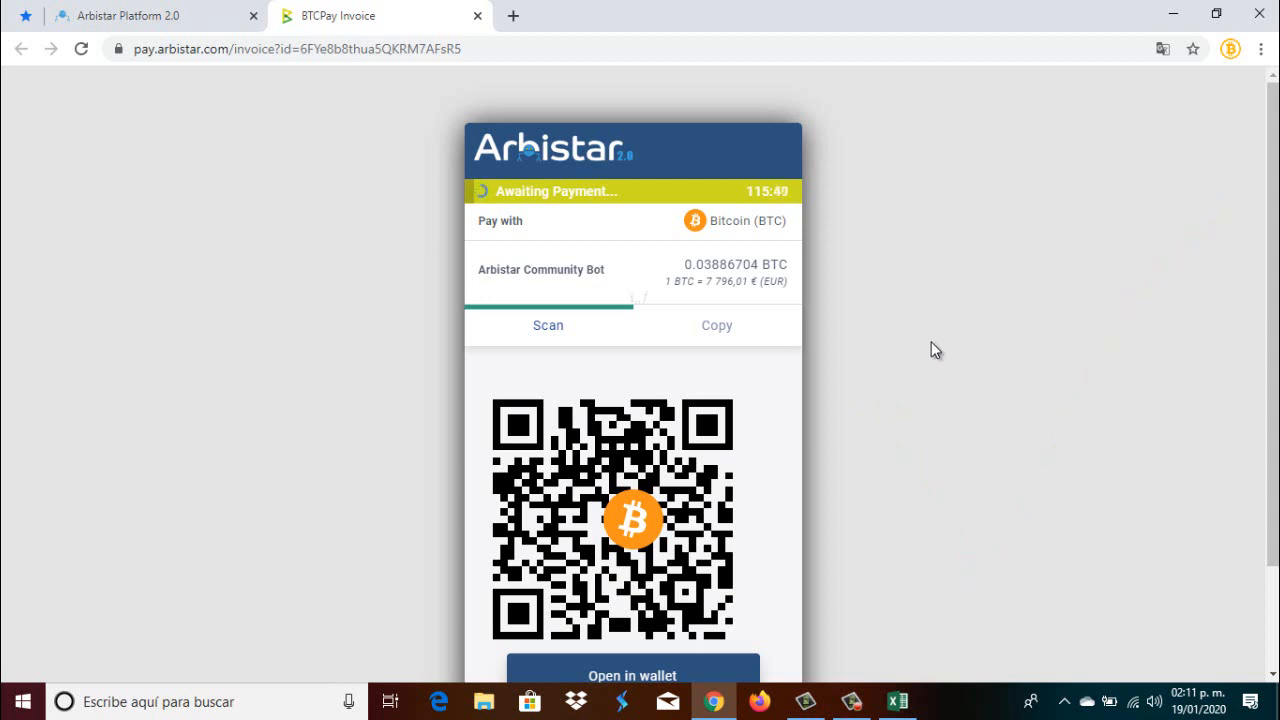
scroll(928, 344, down, 1)
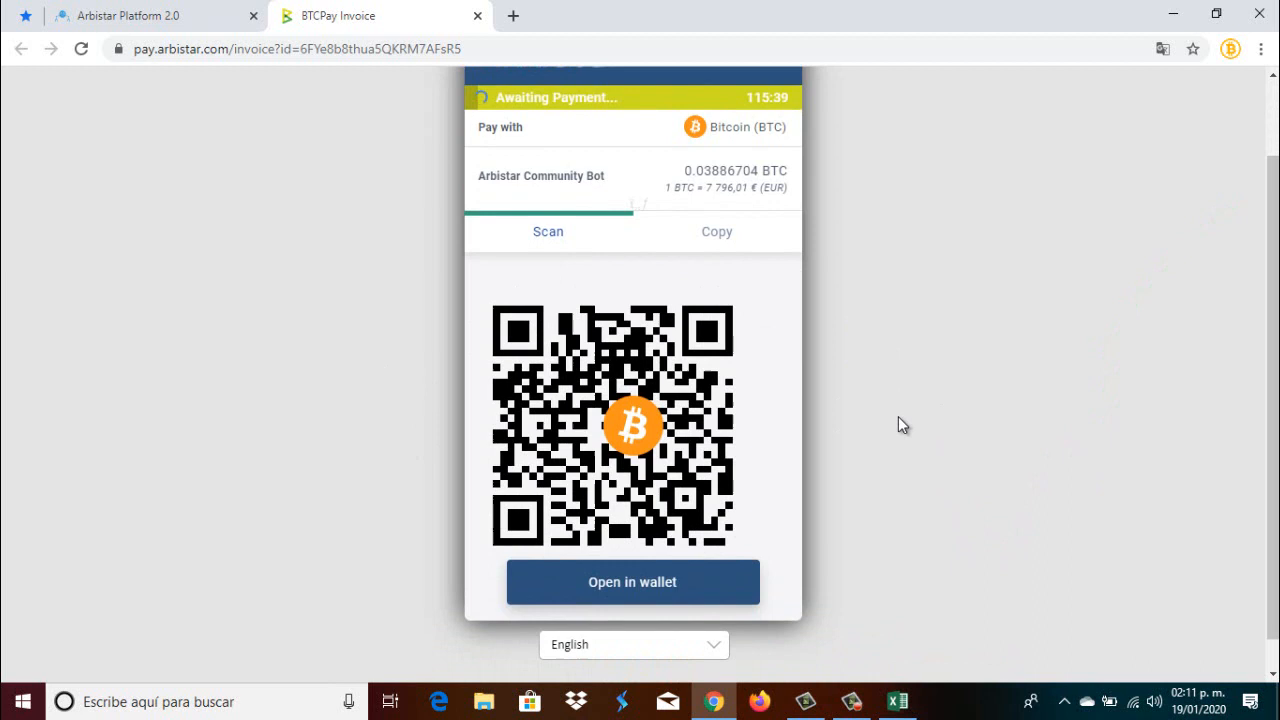
scroll(898, 424, up, 1)
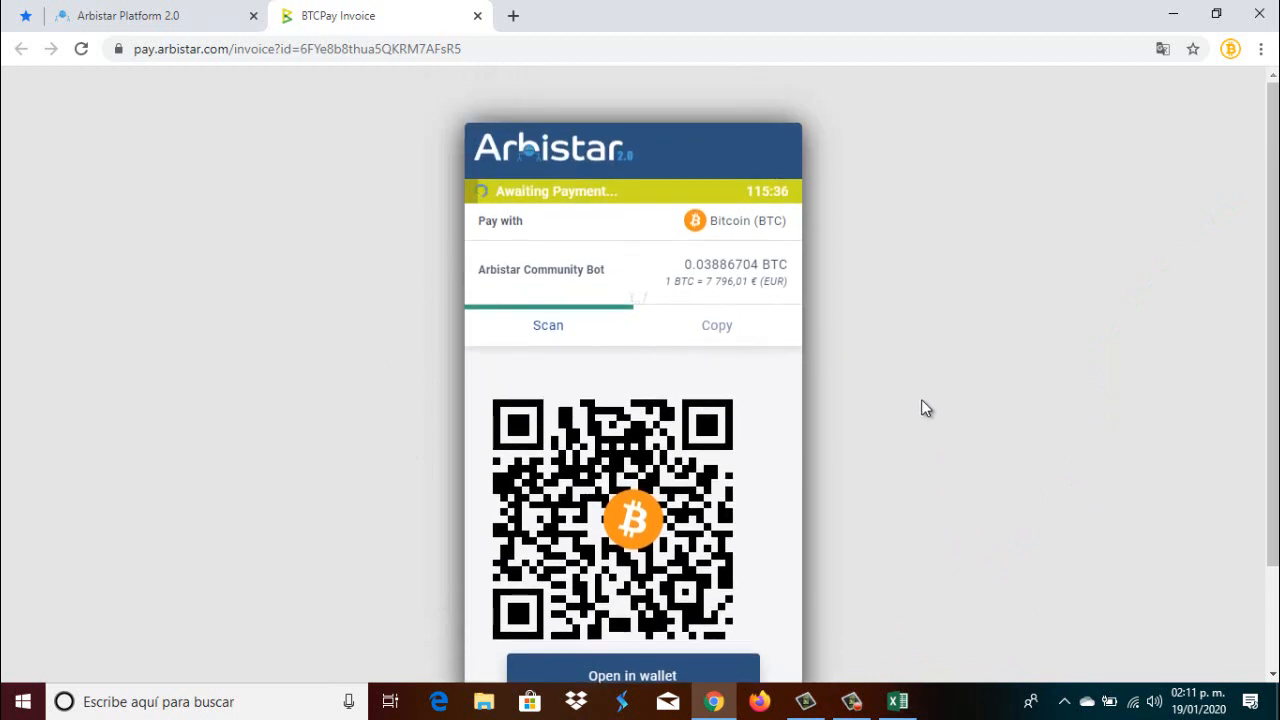
click(720, 337)
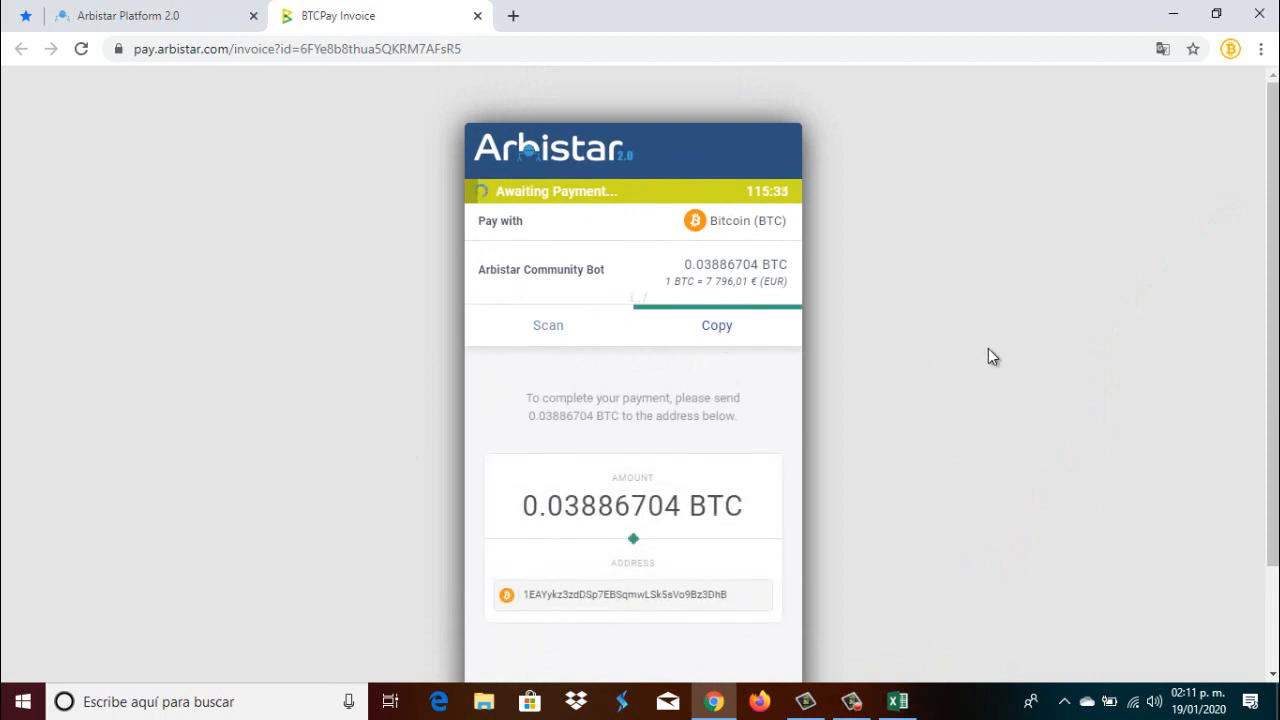
scroll(986, 358, down, 1)
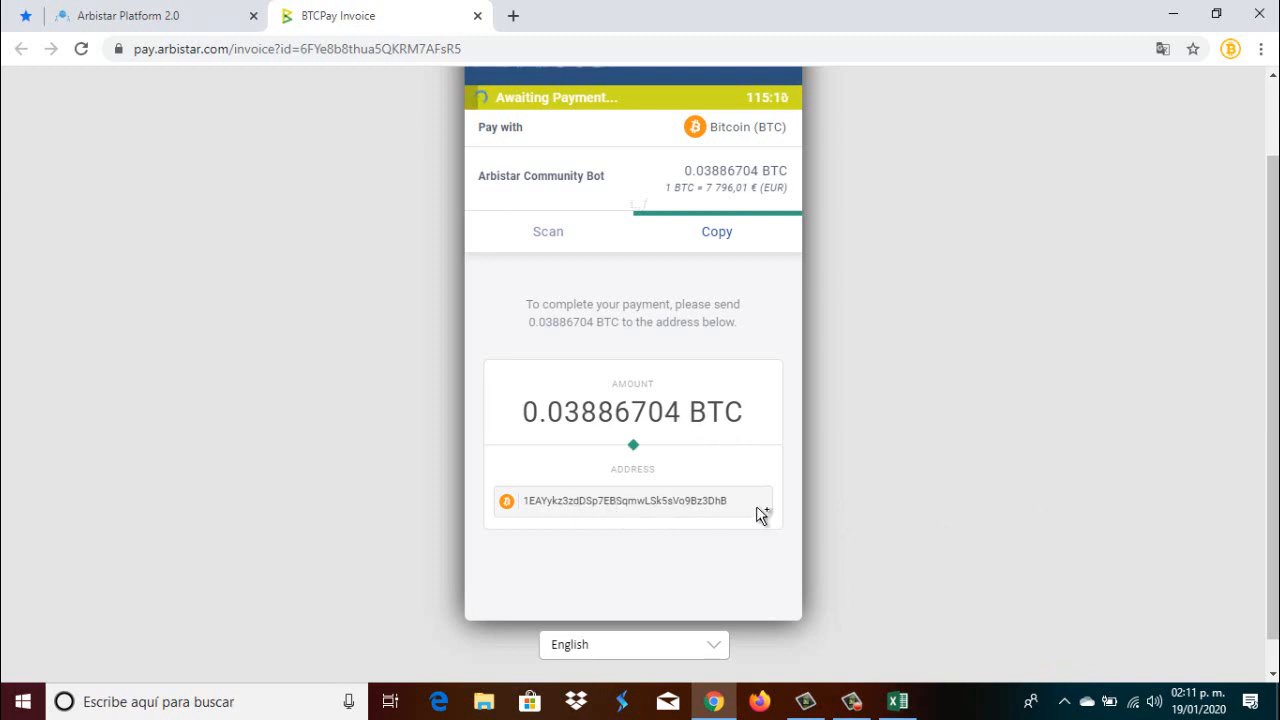
scroll(832, 517, up, 2)
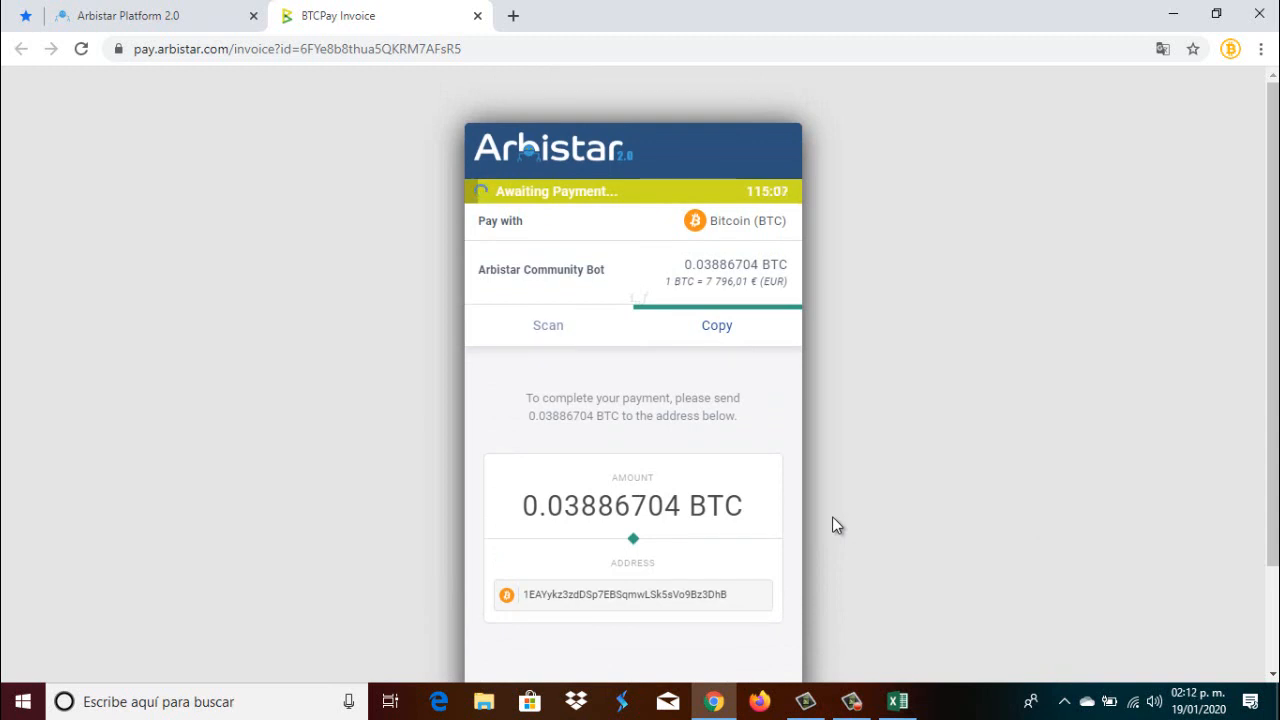
scroll(832, 526, down, 1)
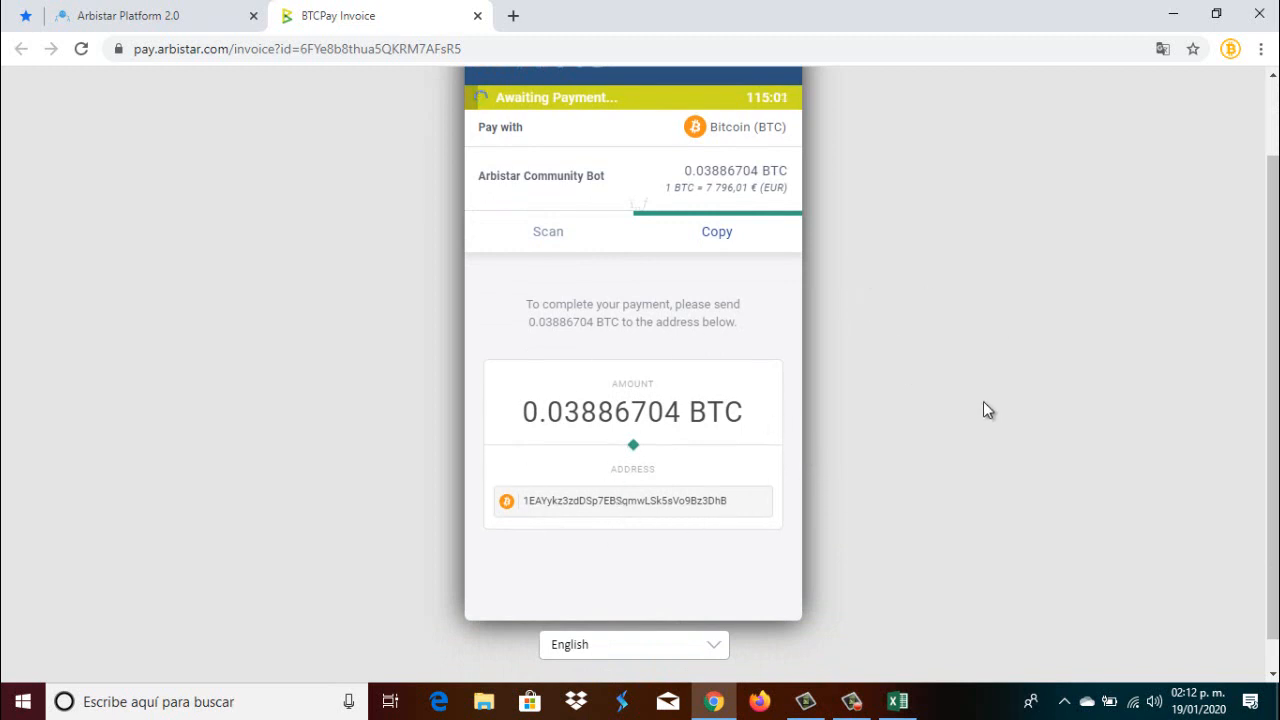
scroll(955, 505, up, 1)
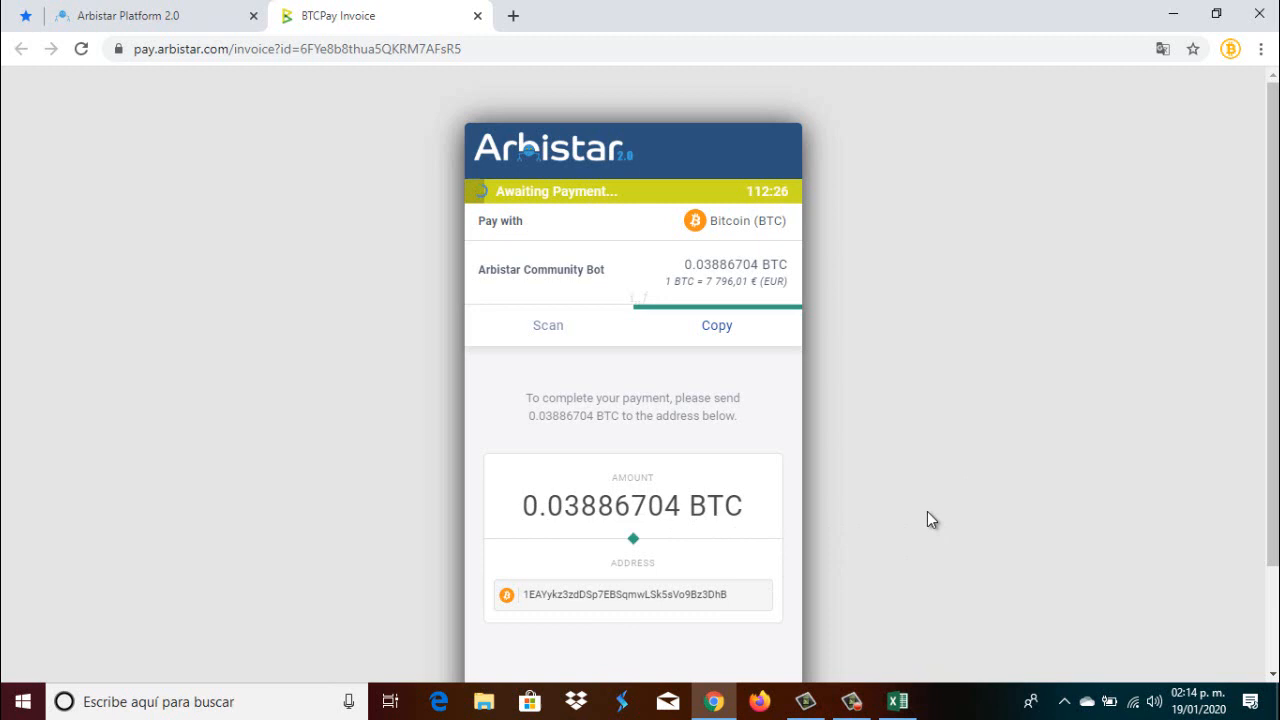
Step: Close the invoice, check the latest funding amount 0.00816072 in My Finance, and return to Excel
key(ctrl+w)
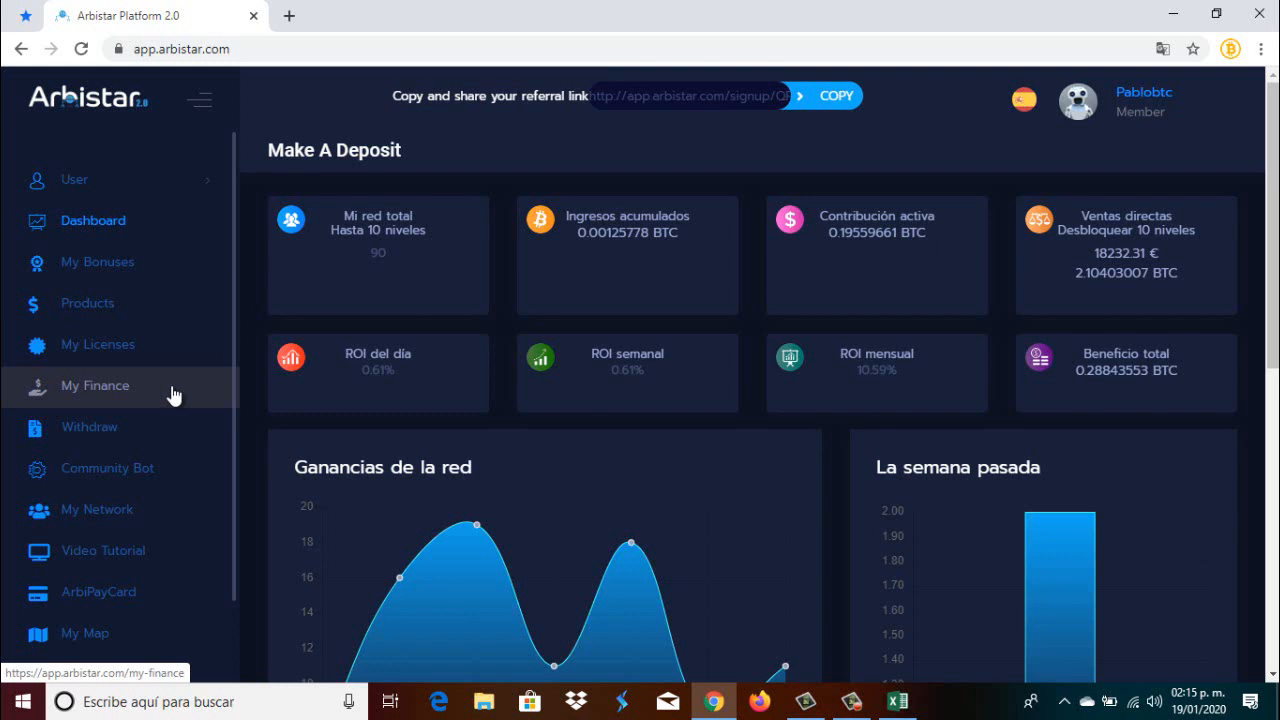
click(173, 394)
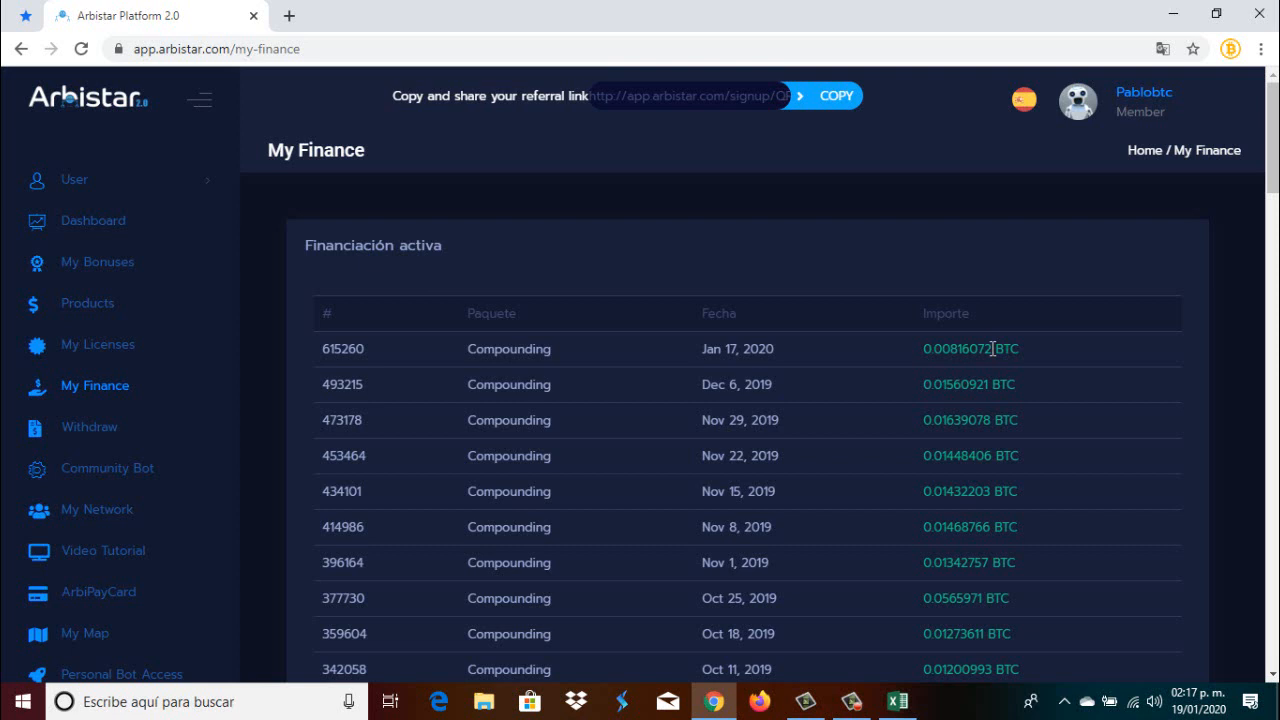
drag(992, 348, 913, 348)
click(838, 403)
key(alt+Tab)
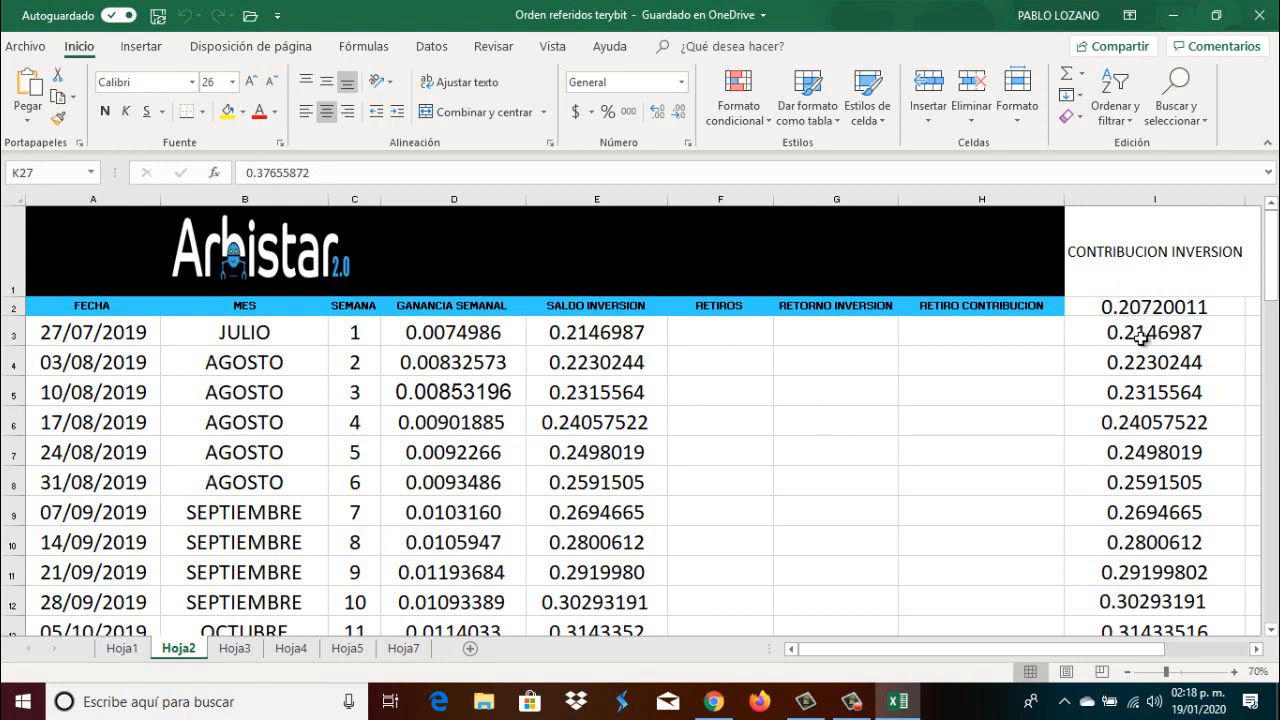
scroll(686, 436, down, 1)
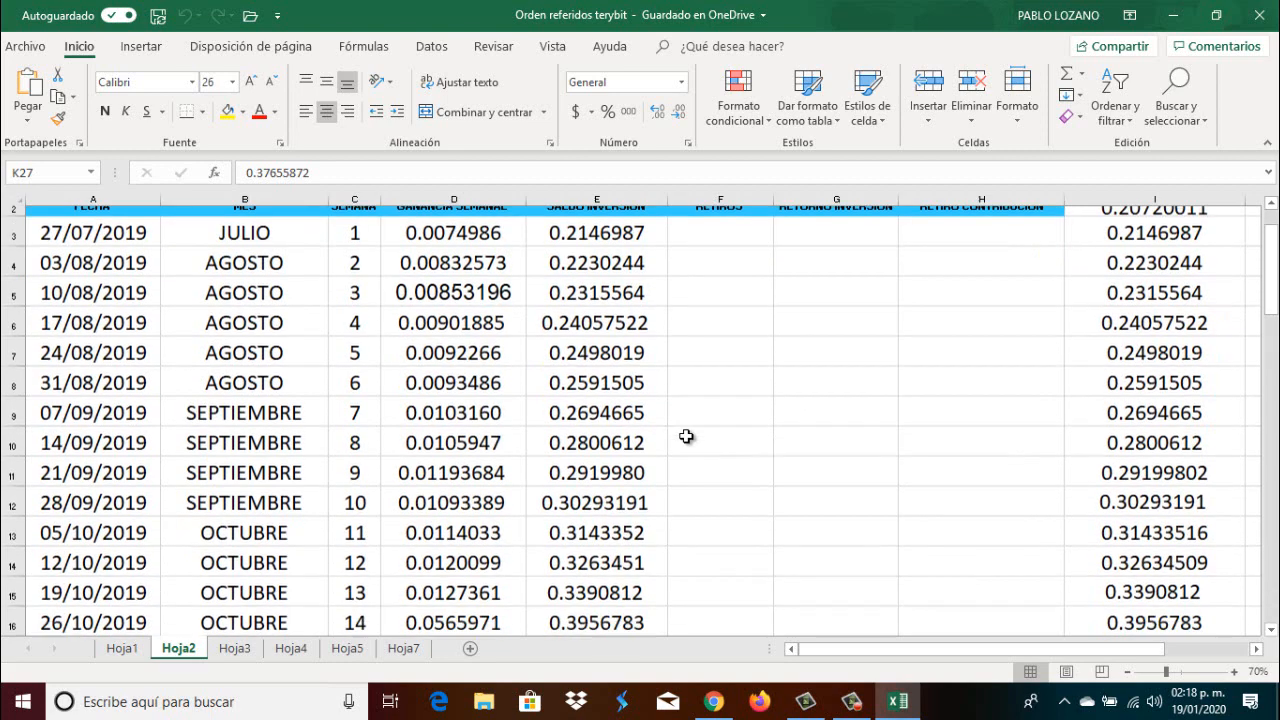
scroll(686, 436, down, 1)
scroll(686, 436, down, 1)
scroll(682, 432, down, 1)
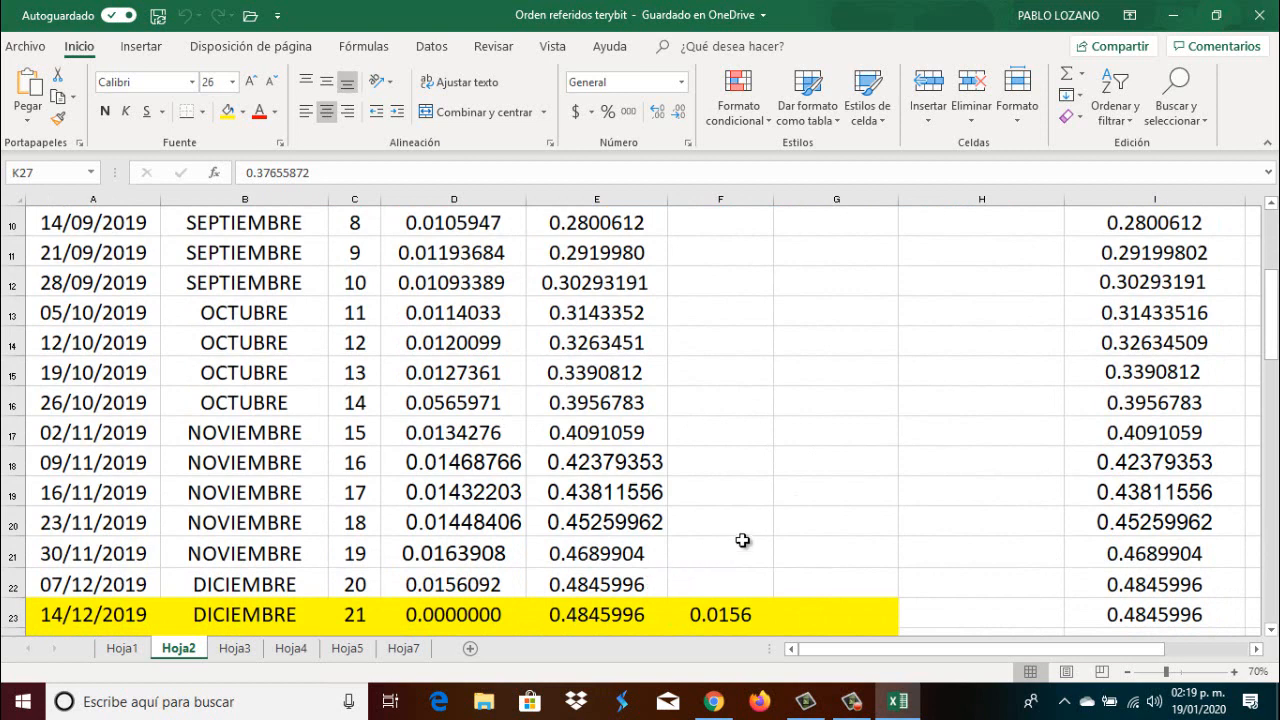
click(640, 582)
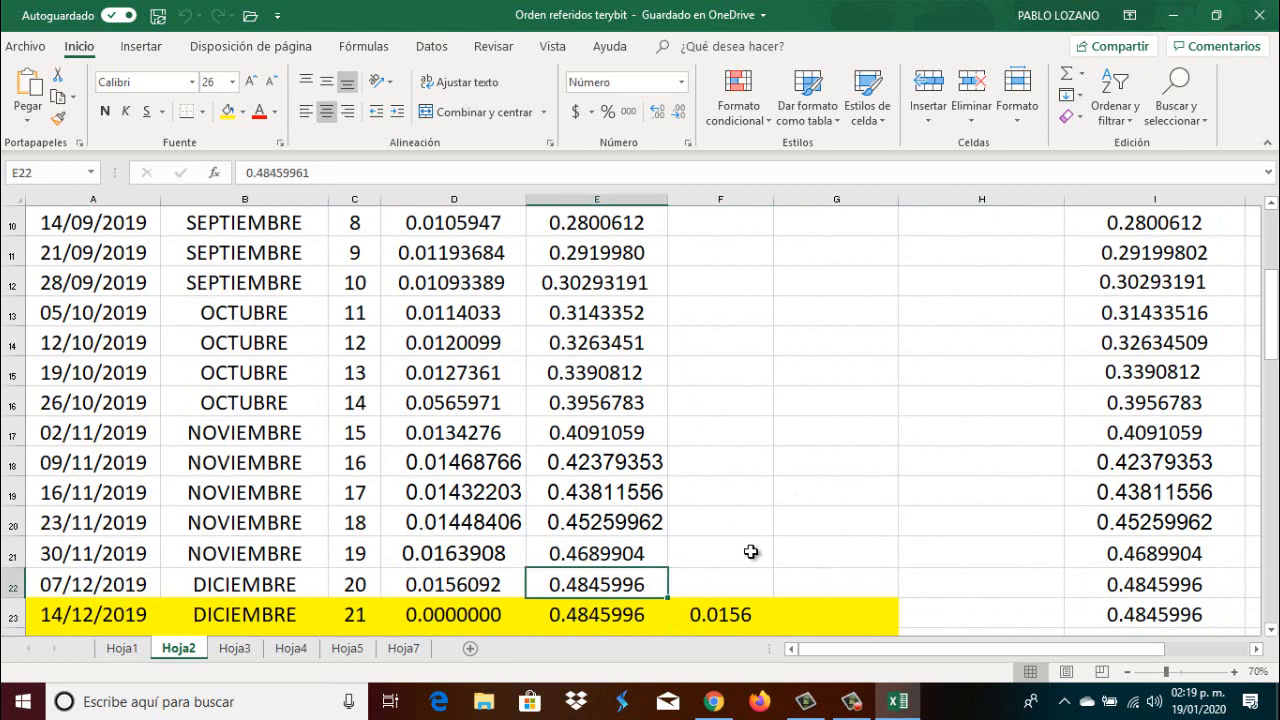
scroll(751, 552, down, 1)
scroll(751, 545, down, 2)
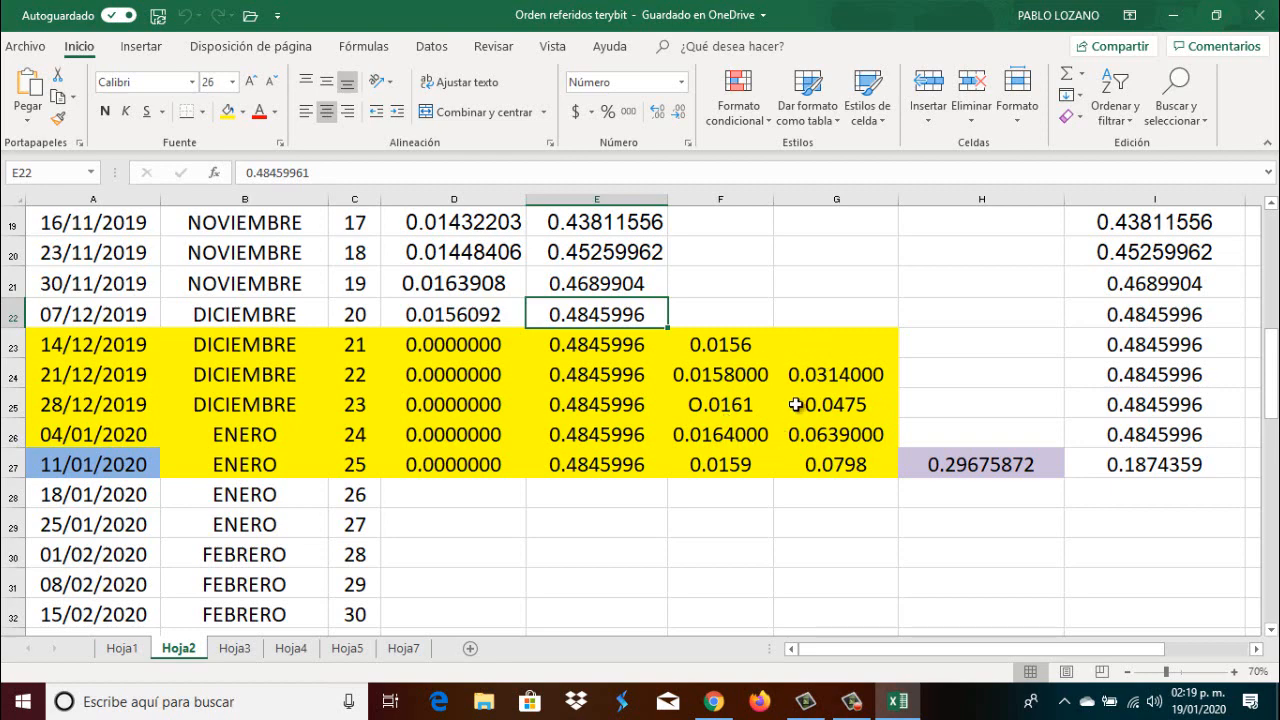
mouse_move(960, 654)
mouse_down()
mouse_move(985, 657)
mouse_move(1018, 628)
mouse_up()
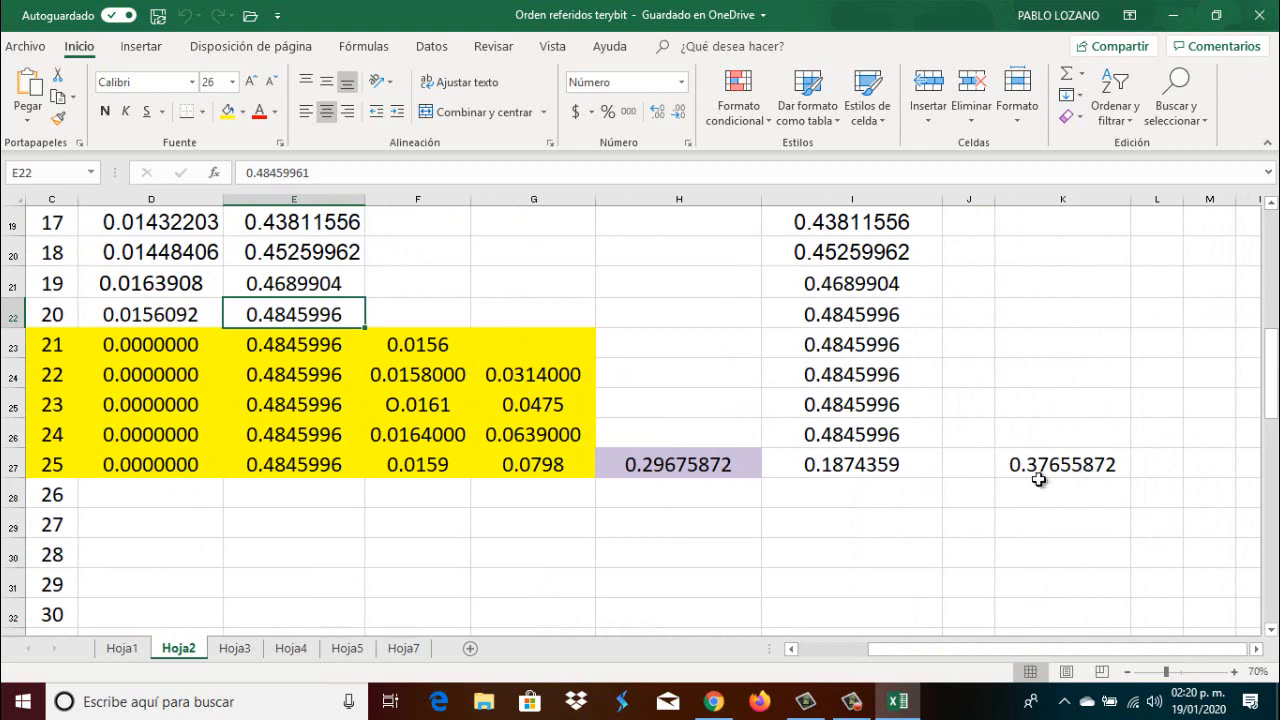
Step: Select week 25's 0.1874359 contribution value in column I
click(1042, 469)
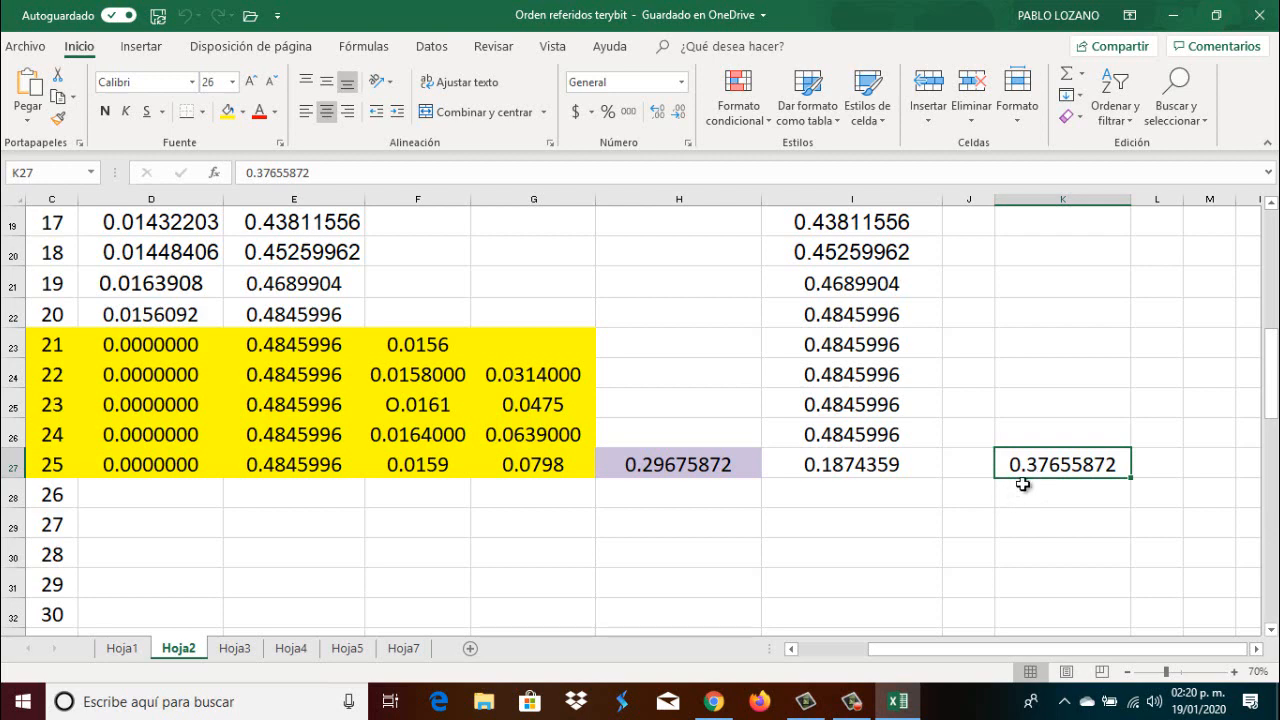
click(851, 468)
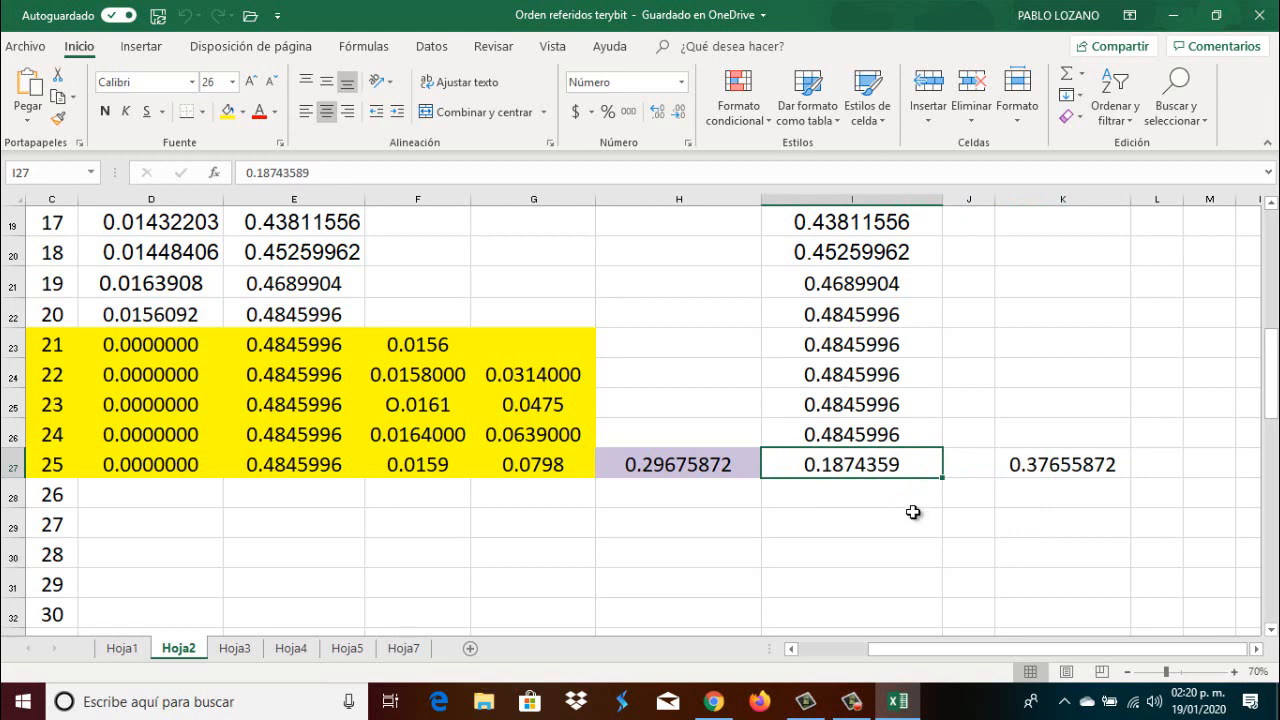
Step: Copy week 25's value and paste 0.1955966 into week 26's column E, checking the result
right_click(858, 468)
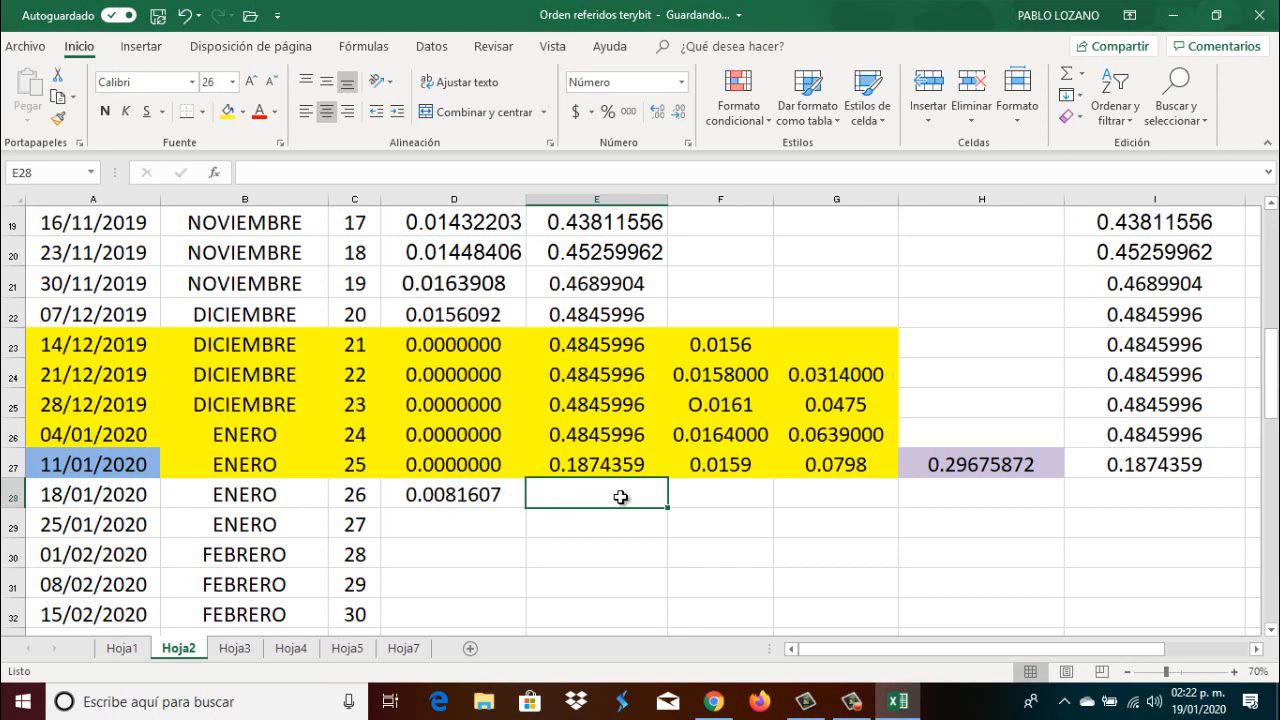
text(0.1955966)
click(610, 531)
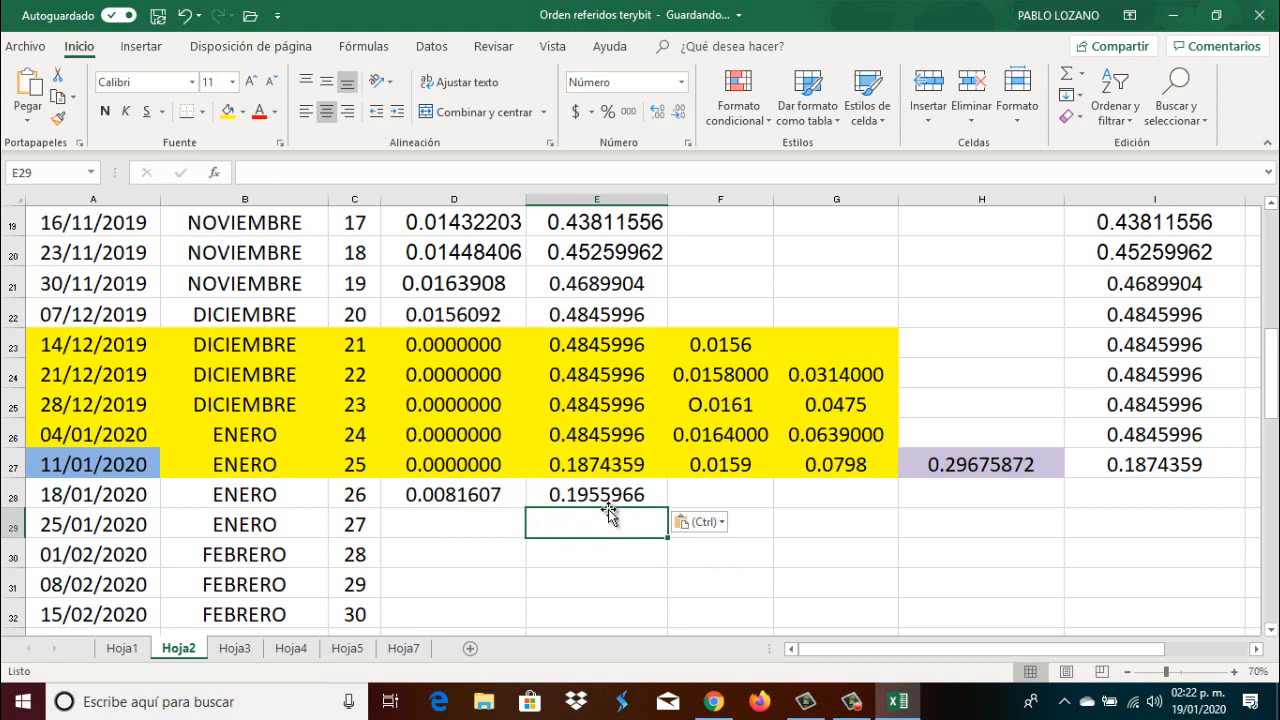
click(611, 497)
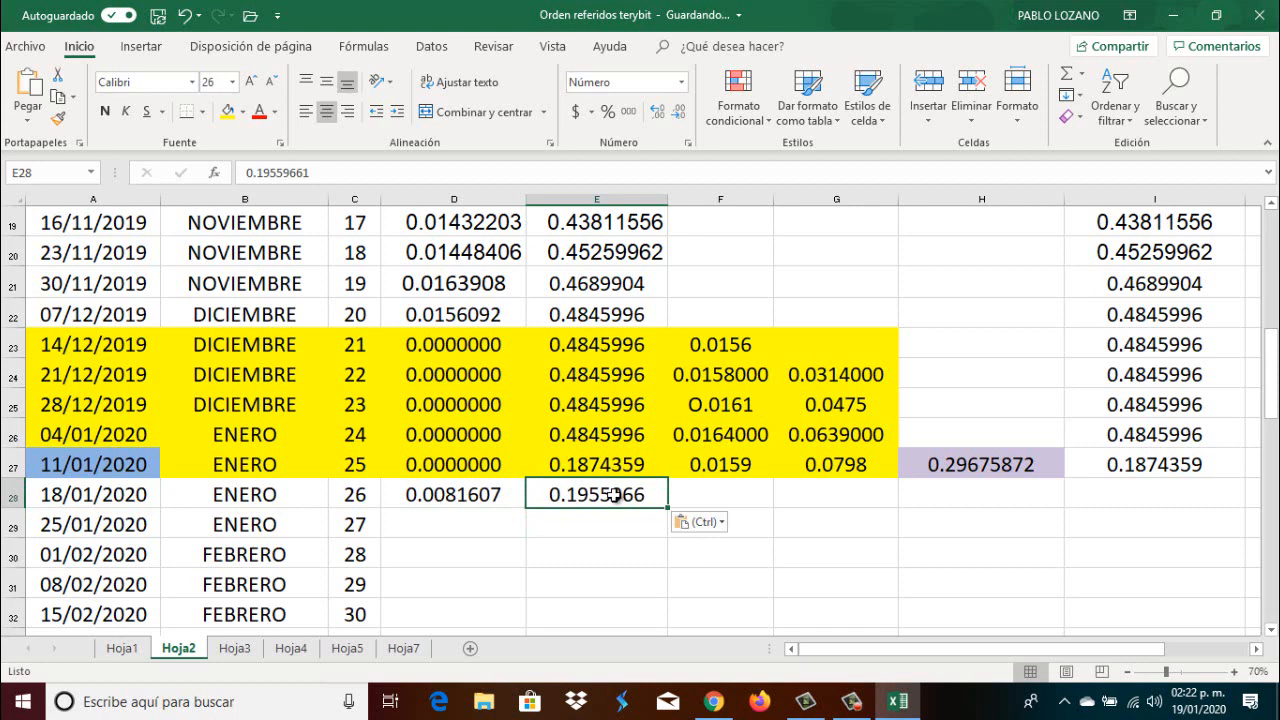
double_click(727, 528)
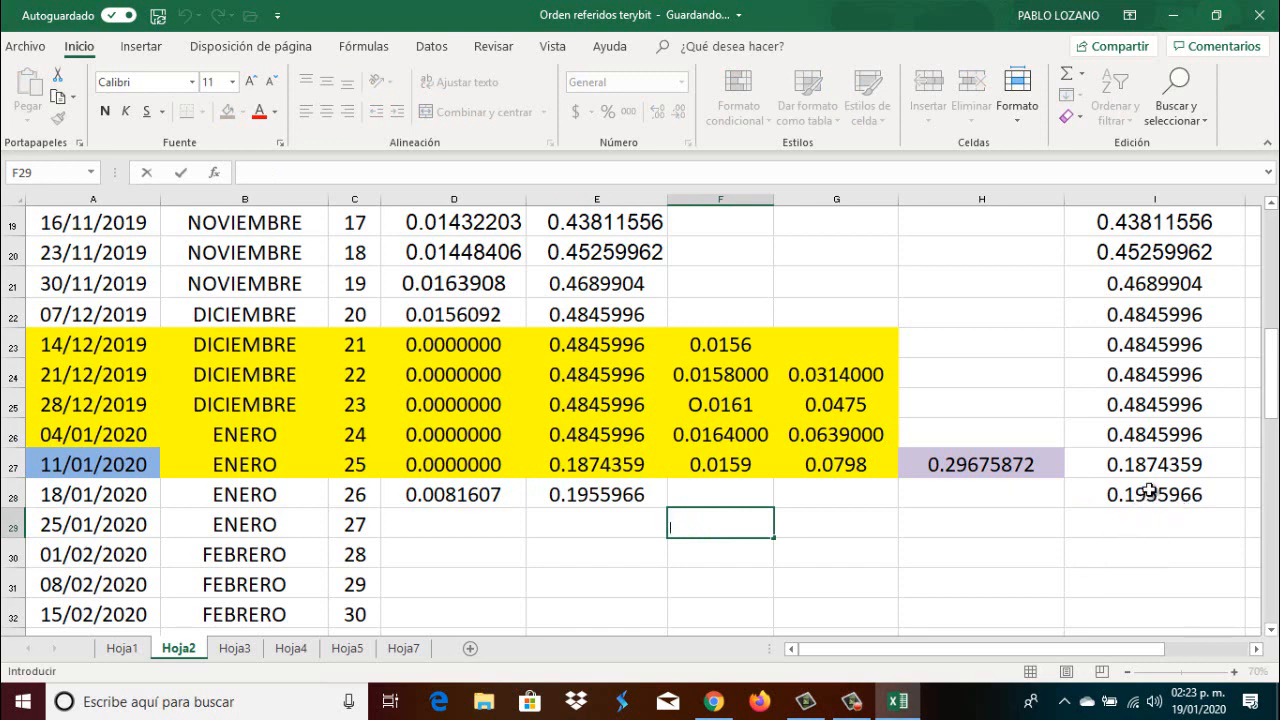
click(1145, 492)
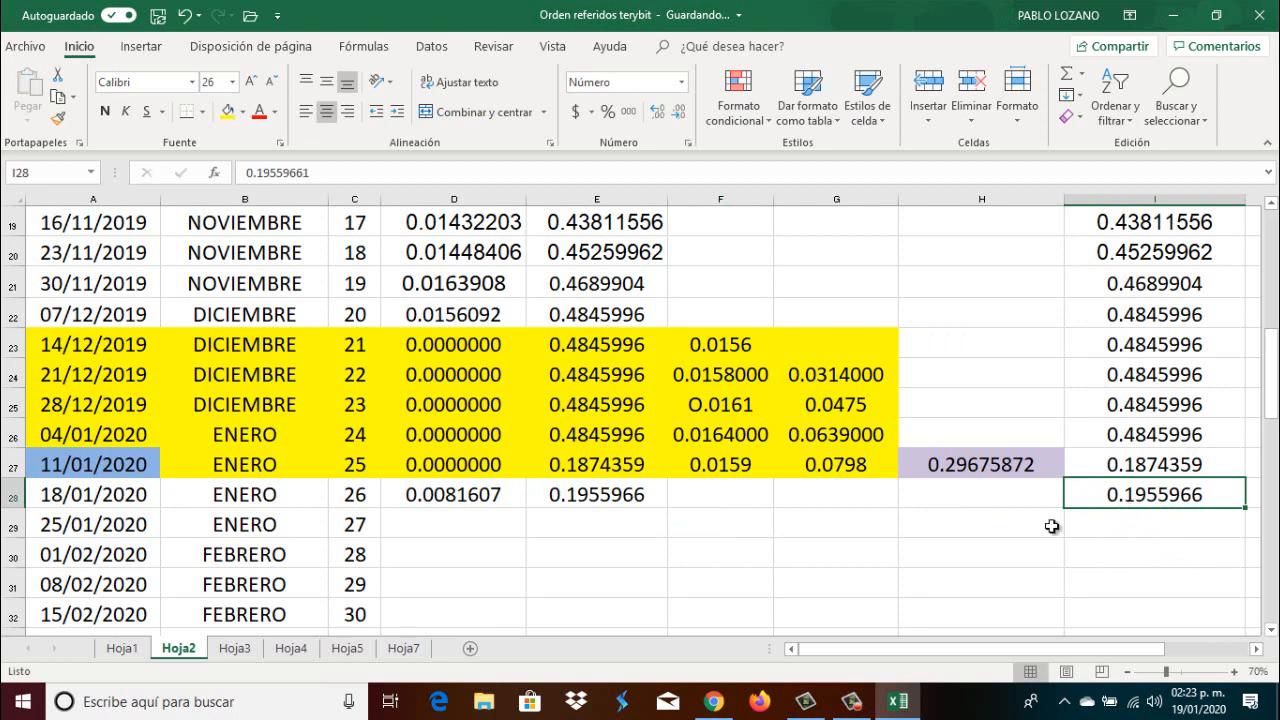